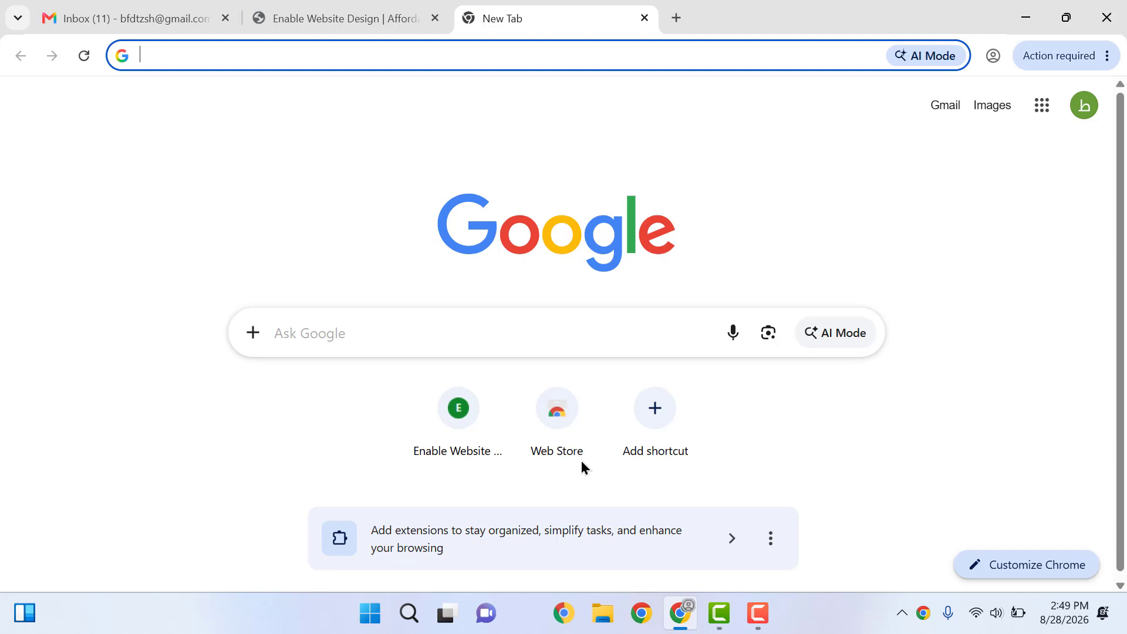
- Search the web for "free vpn extension for chrome"
text(free vpn)
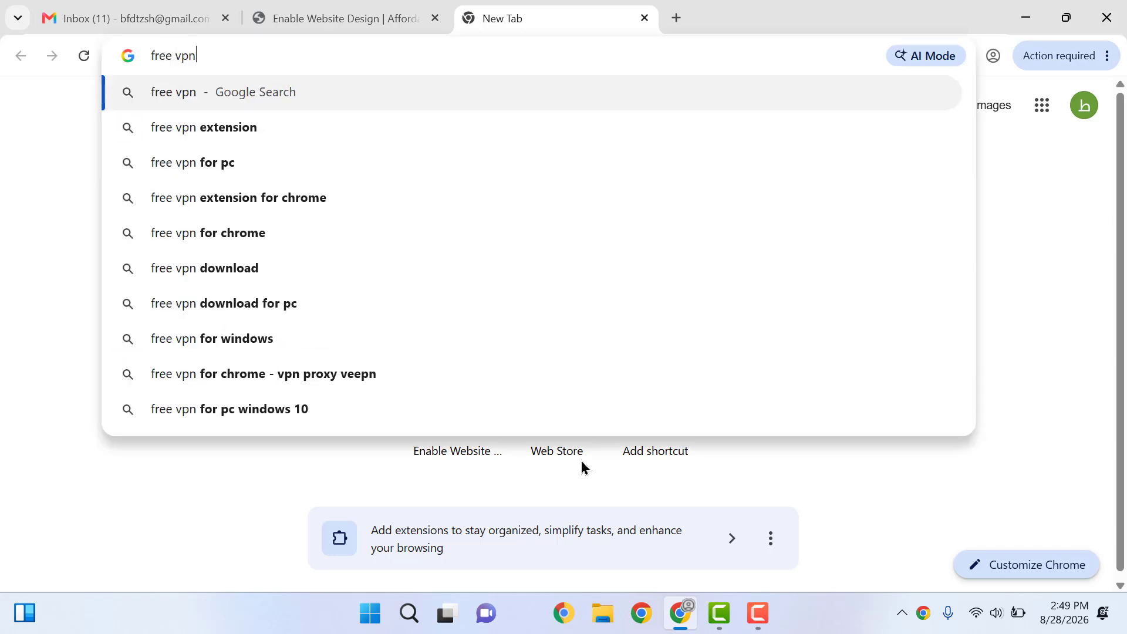
key(Down)
key(Down)
key(Down)
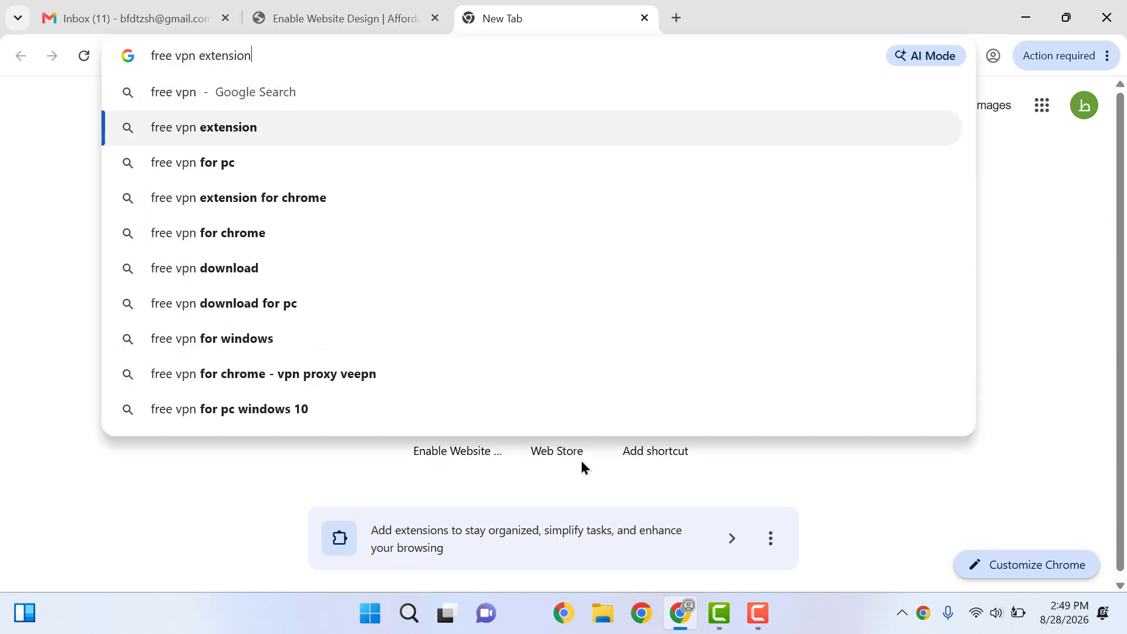
key(Return)
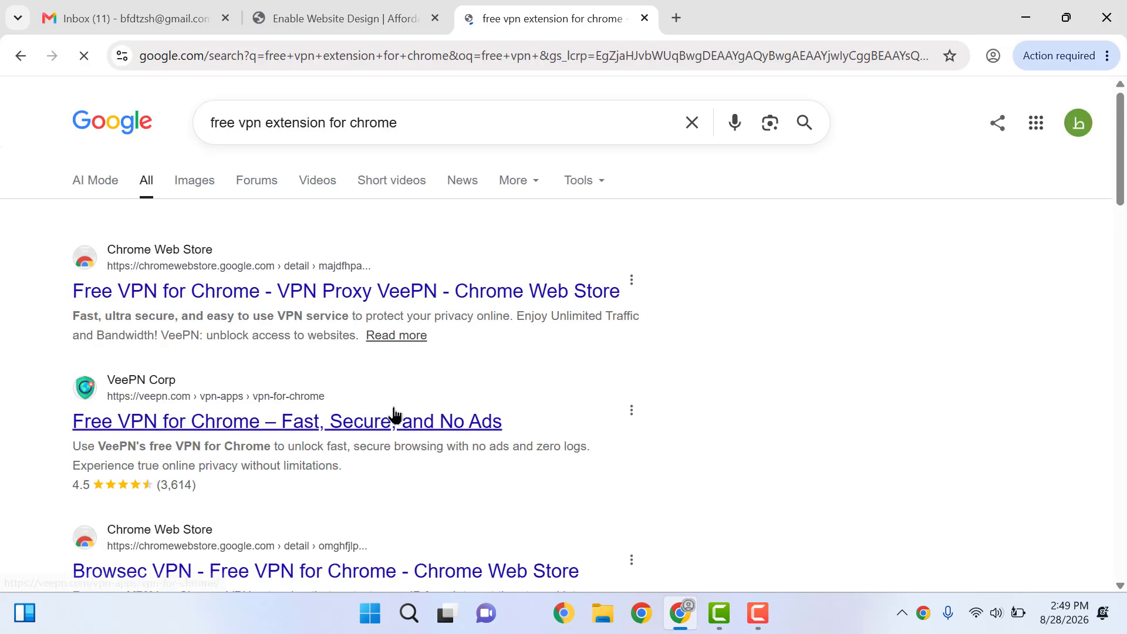
- Open the Chrome Web Store page of Free VPN for Chrome - VPN Proxy VeePN in a new tab and install the extension
middle_click(281, 291)
click(787, 7)
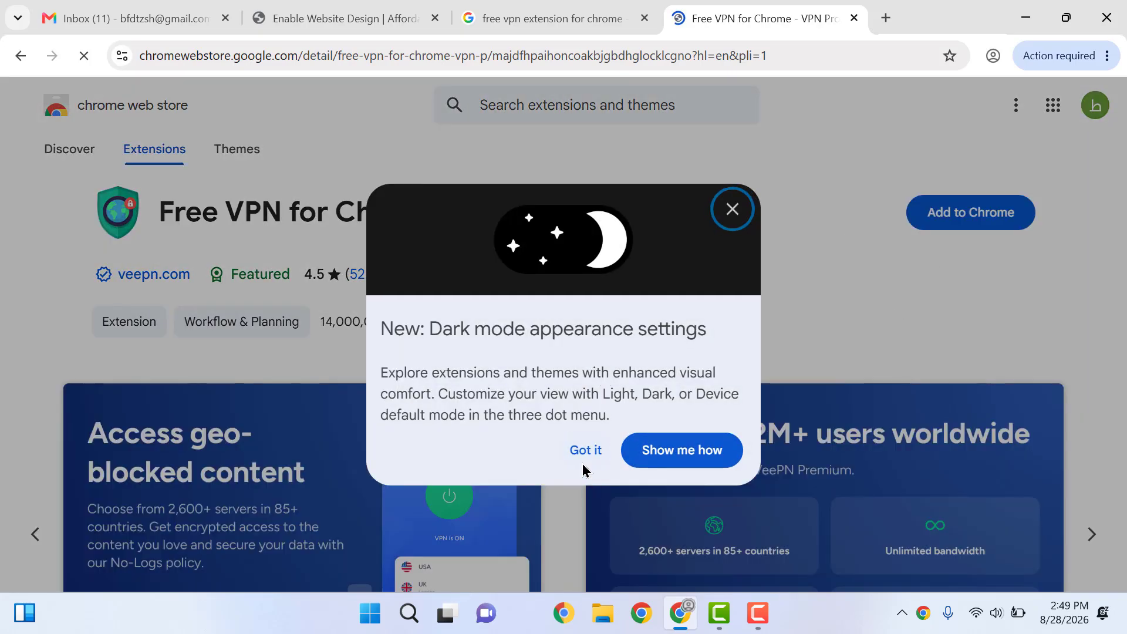
click(582, 440)
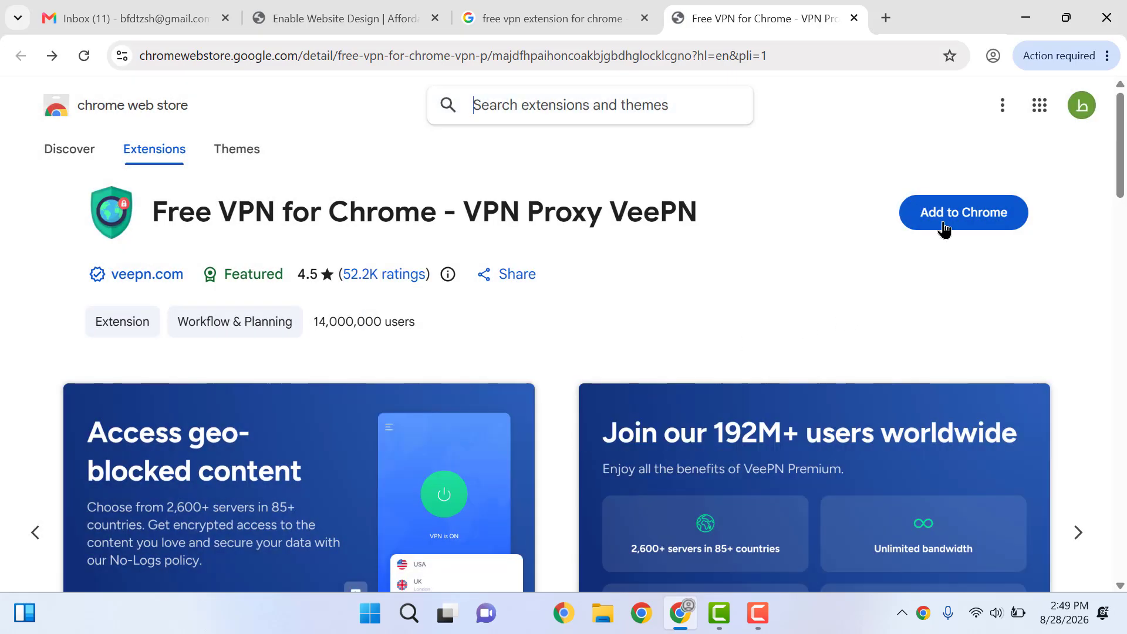
click(945, 220)
click(611, 294)
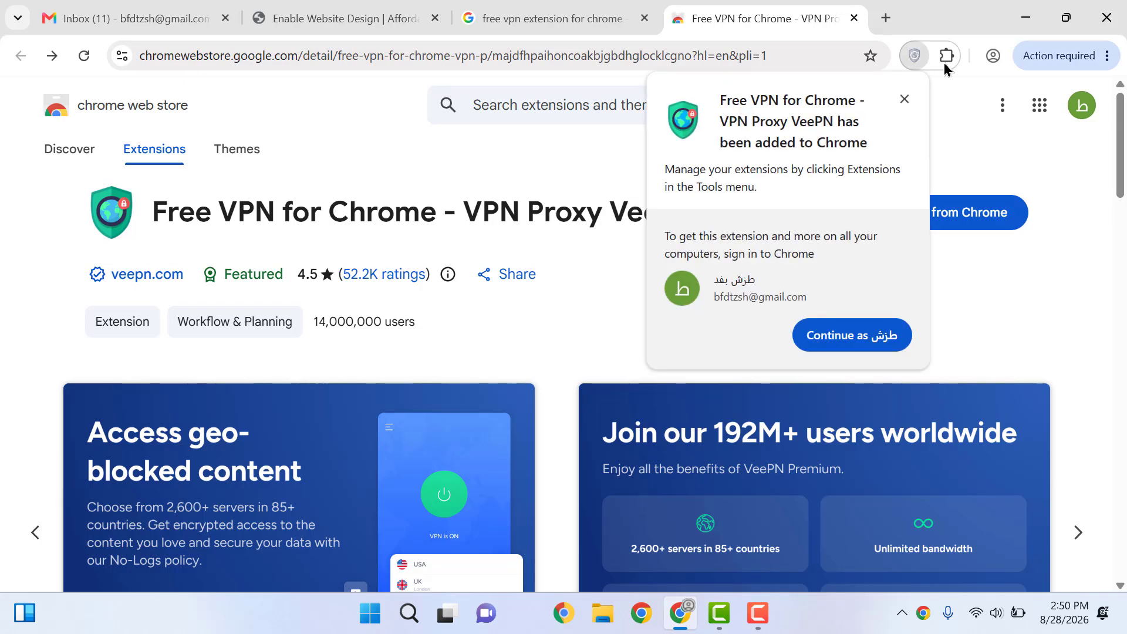
- Pin the VeePN extension to the browser, and close the Web Store and VeePN welcome pages
click(946, 57)
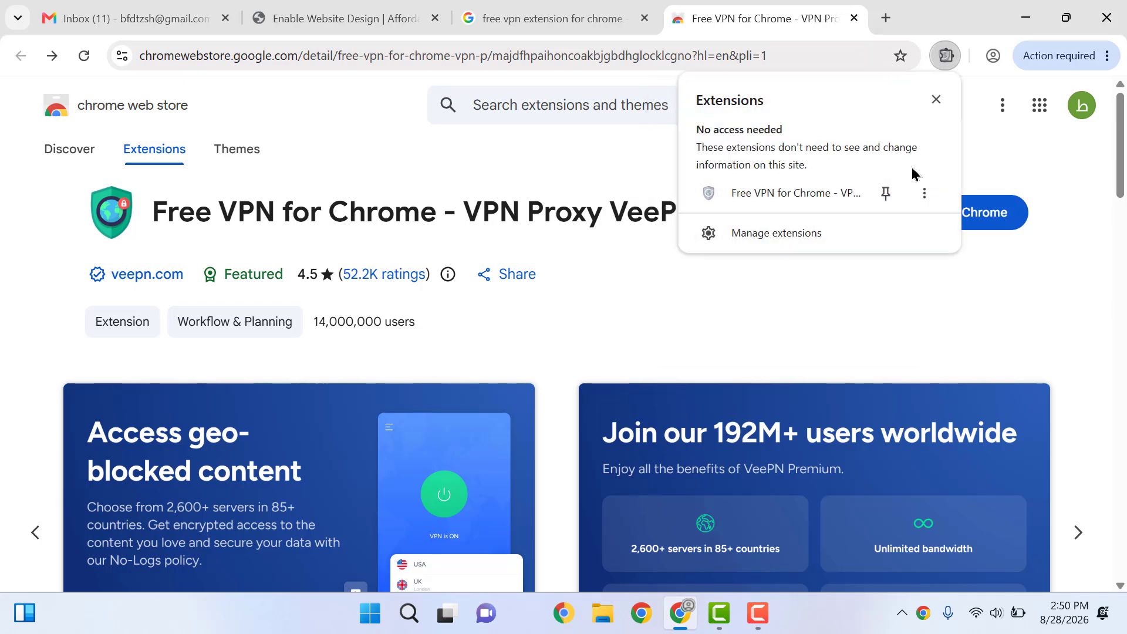
click(886, 193)
click(853, 18)
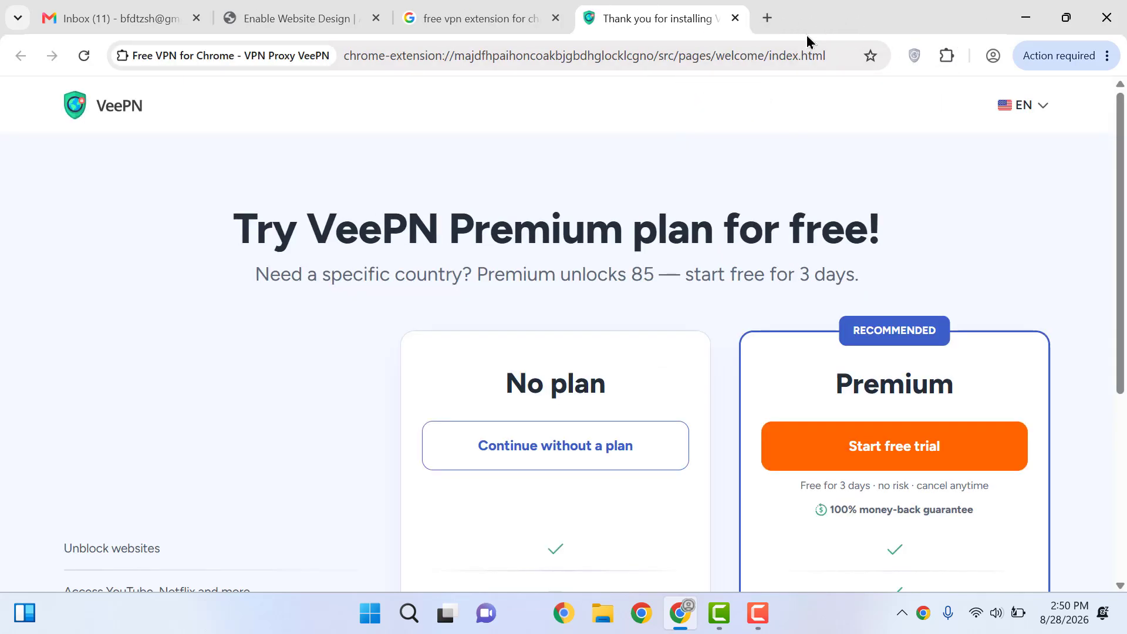
click(735, 19)
- Launch the VeePN extension and complete its introduction, continuing without a plan and declining the free trial offer
click(914, 56)
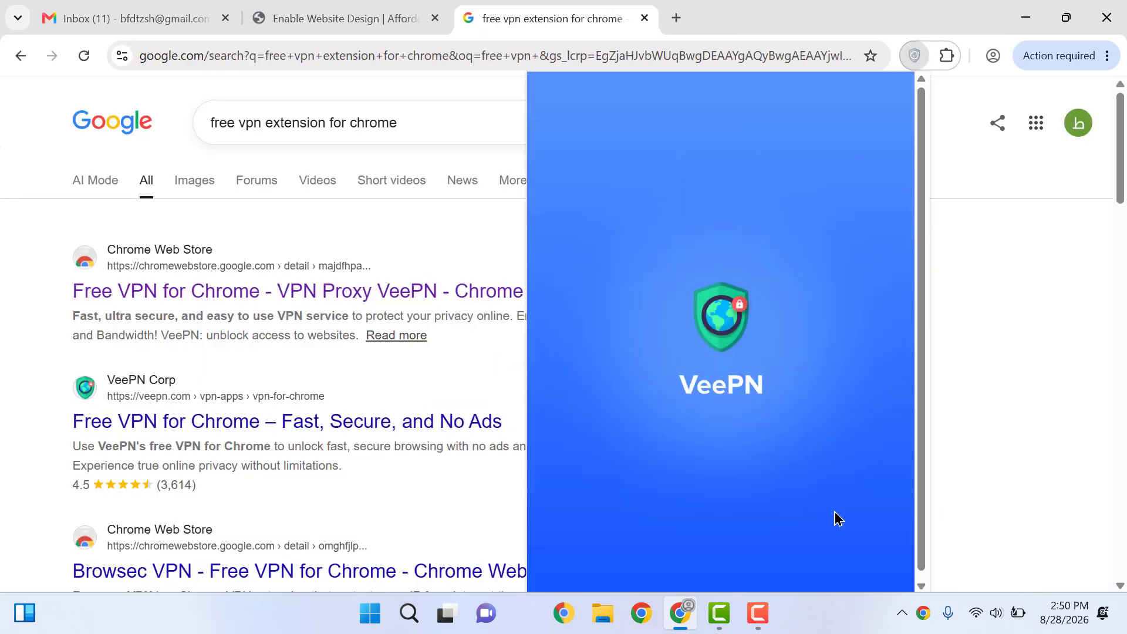
click(804, 579)
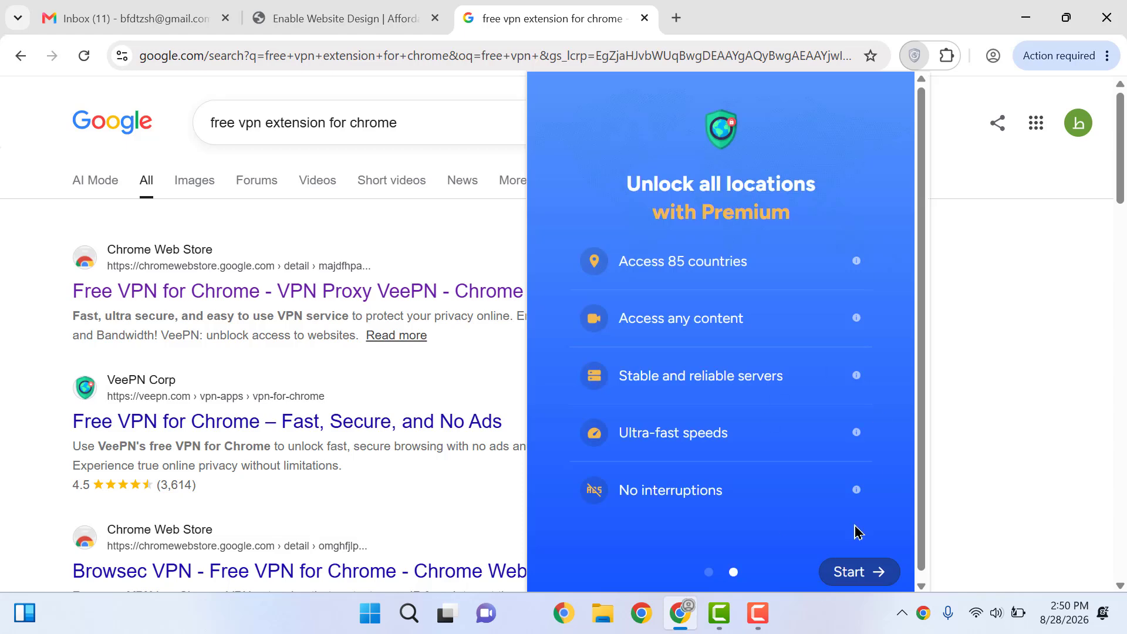
click(831, 580)
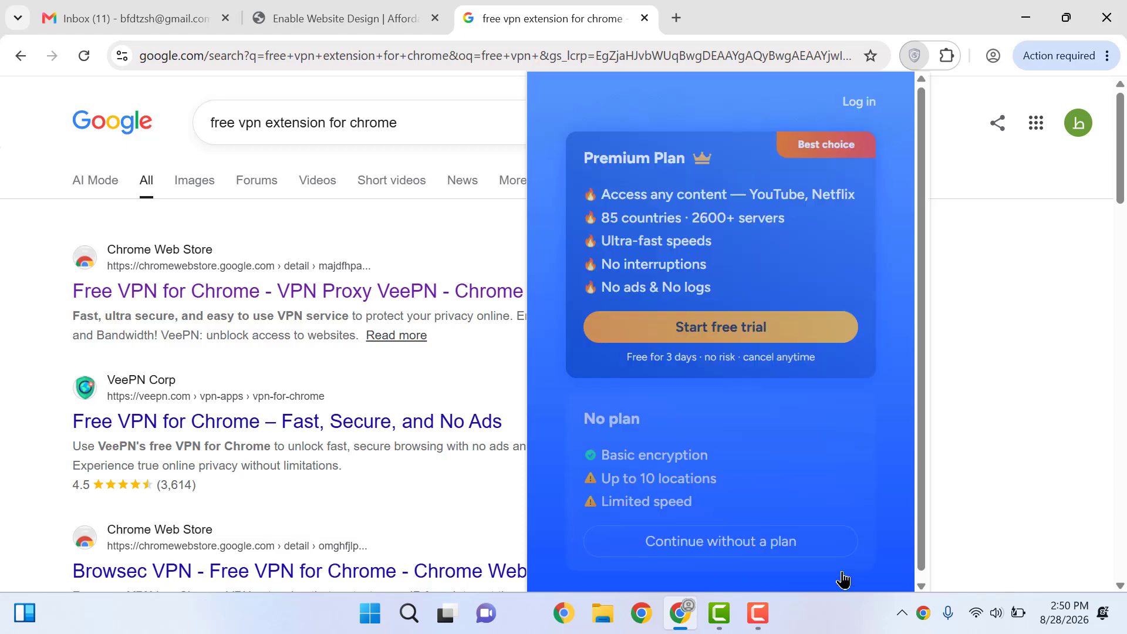
click(704, 553)
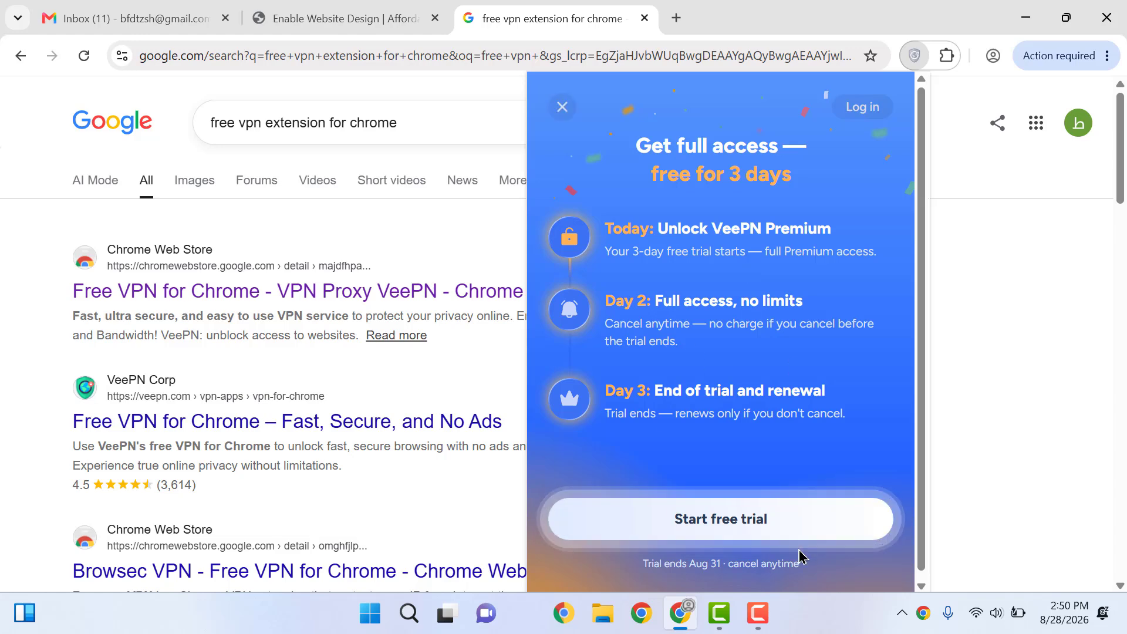
click(563, 109)
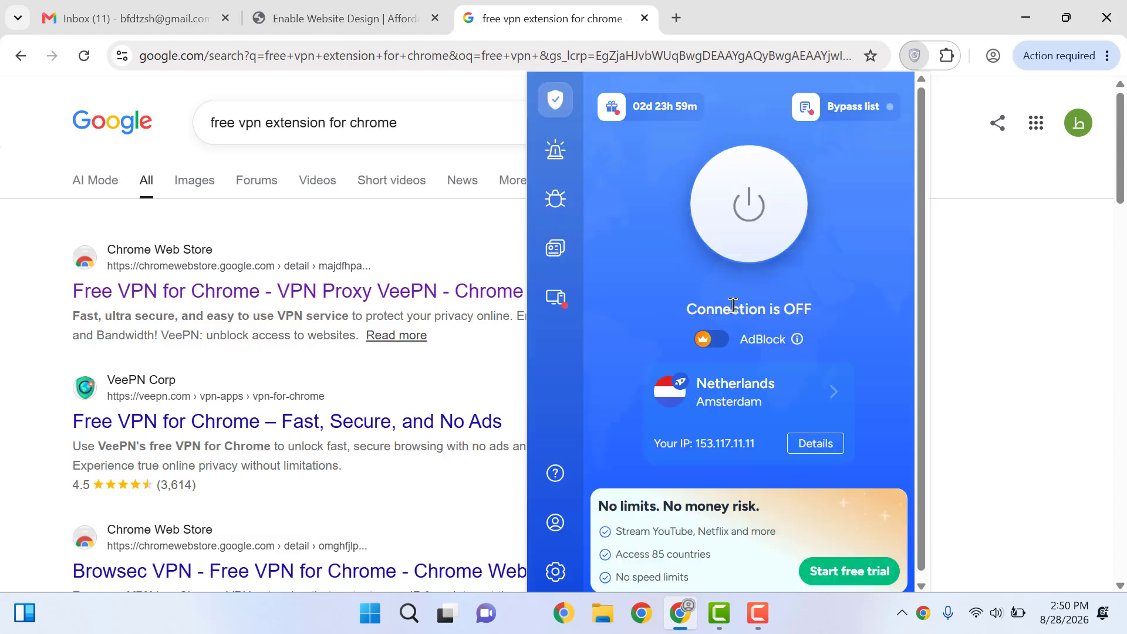
- Set the VeePN location to United Kingdom, London, and turn on the VPN connection
click(744, 410)
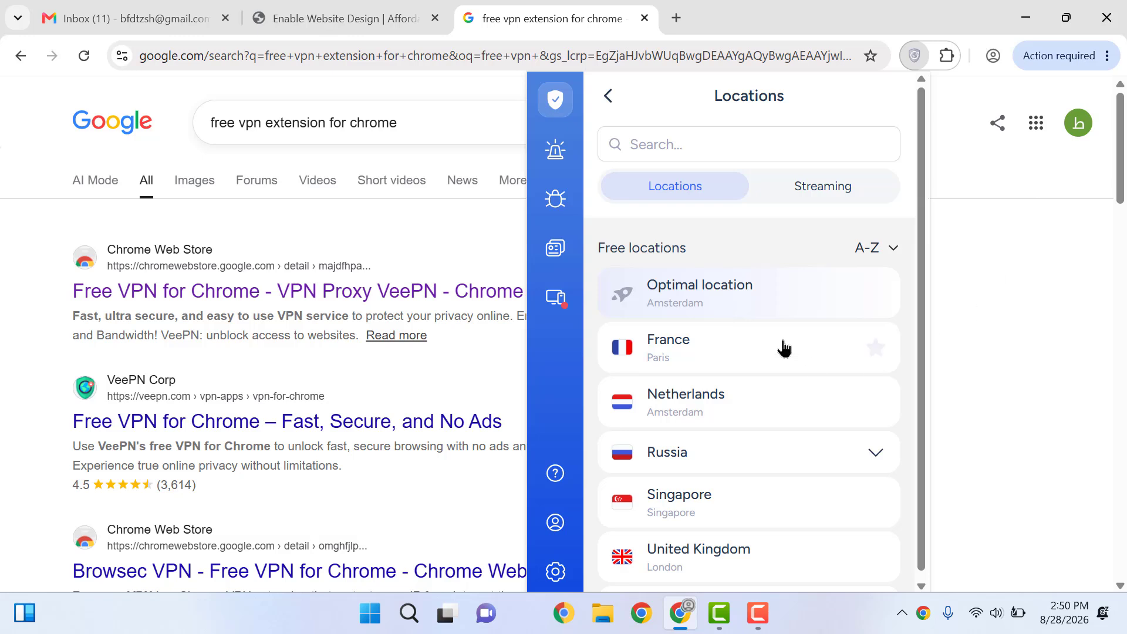
click(761, 557)
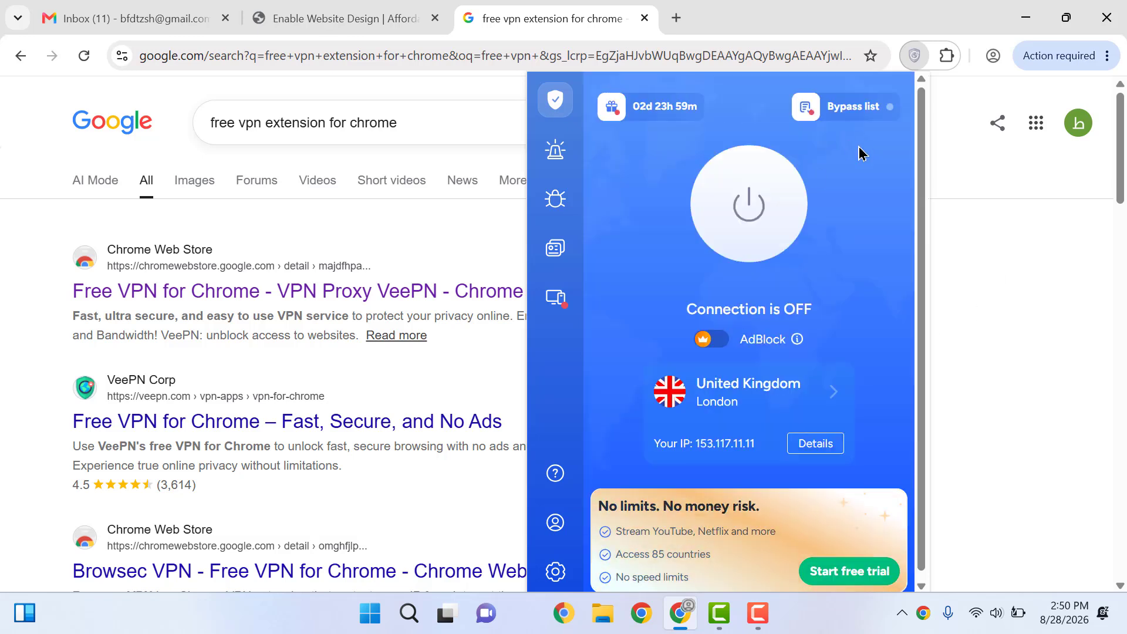
click(747, 210)
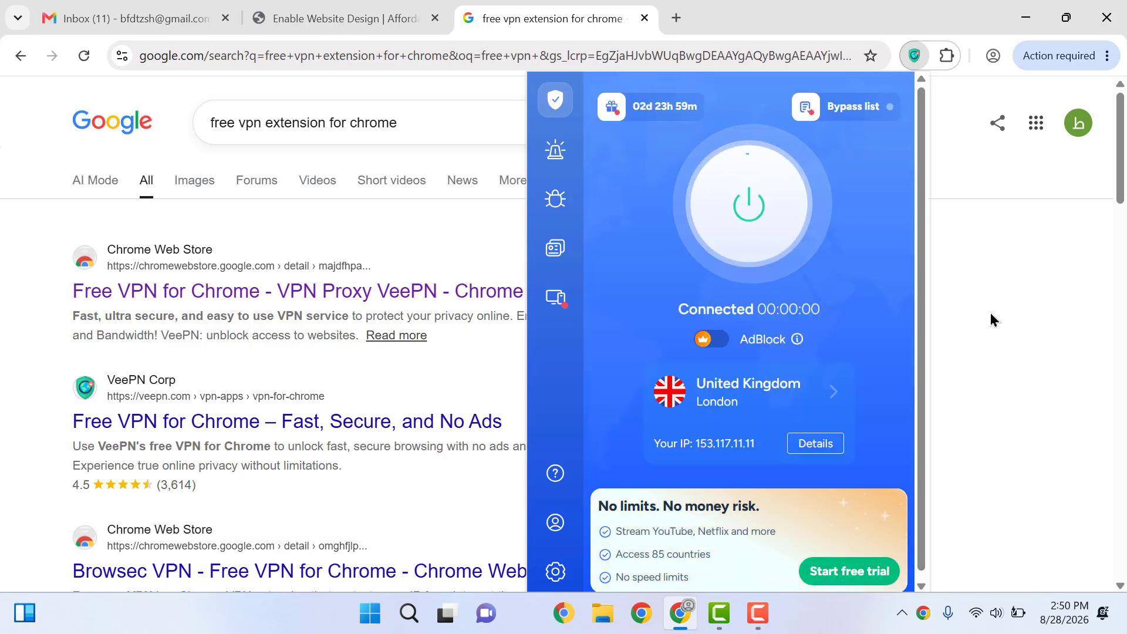
- Replace the current Google query with "tiktok" and run the search
triple_click(435, 131)
text(ti)
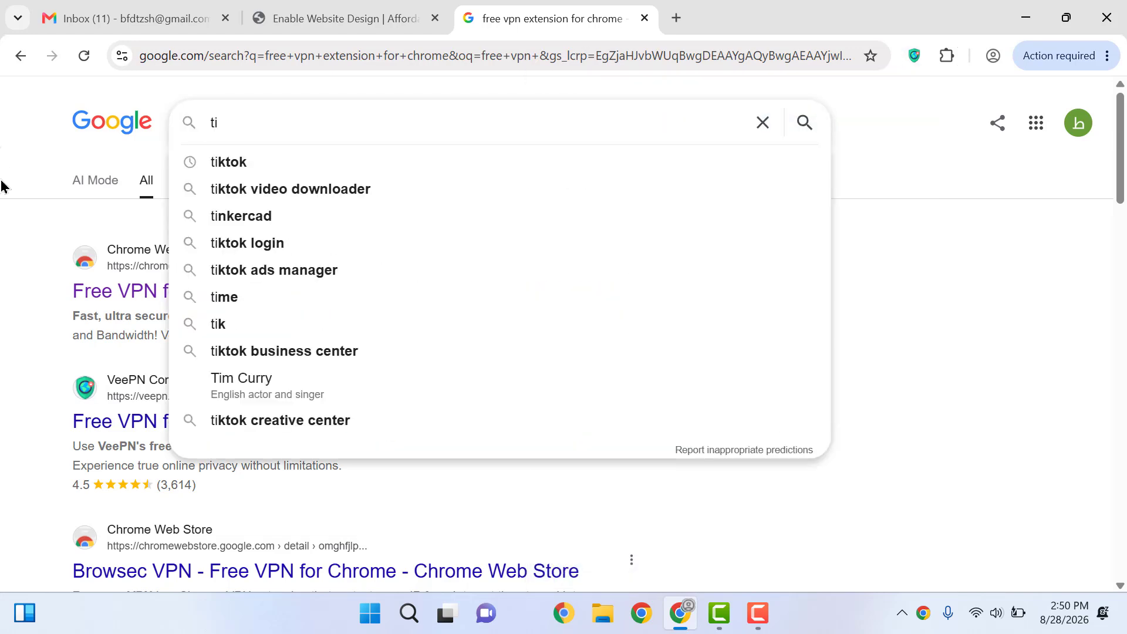
text(ktok)
key(Return)
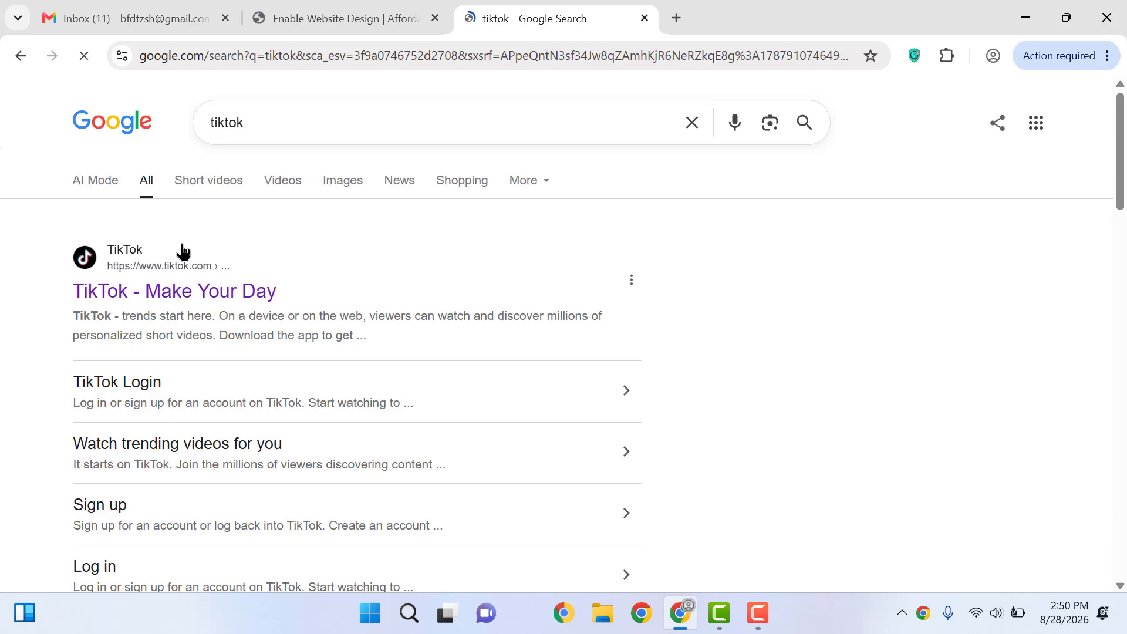
- Open the TikTok - Make Your Day result in a new tab and decline the site's optional cookies
middle_click(173, 287)
click(740, 13)
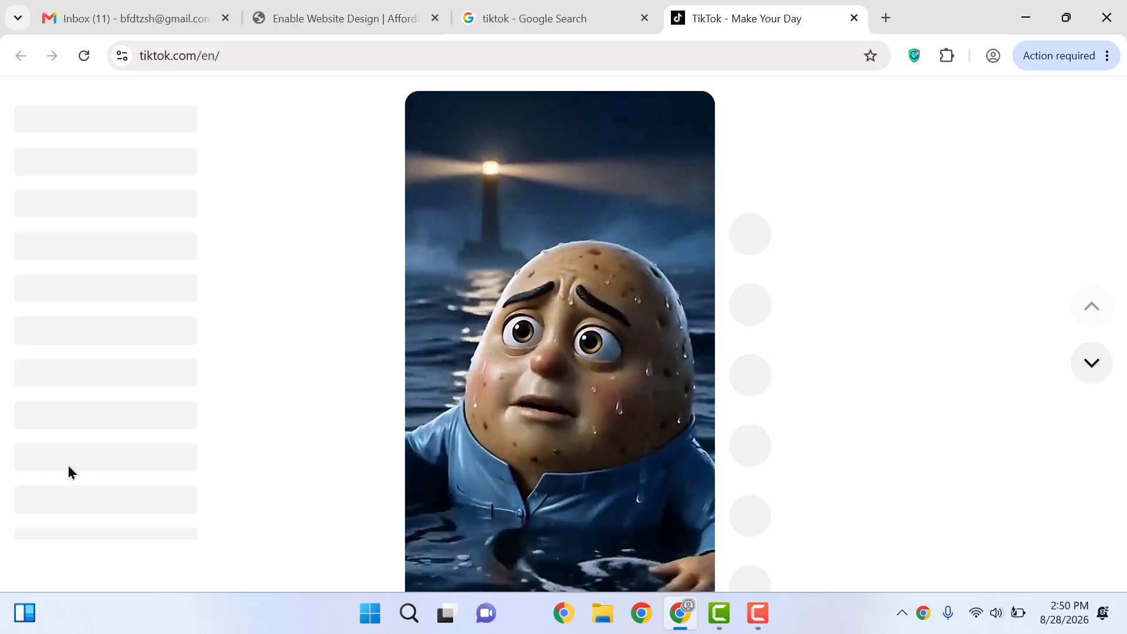
click(81, 494)
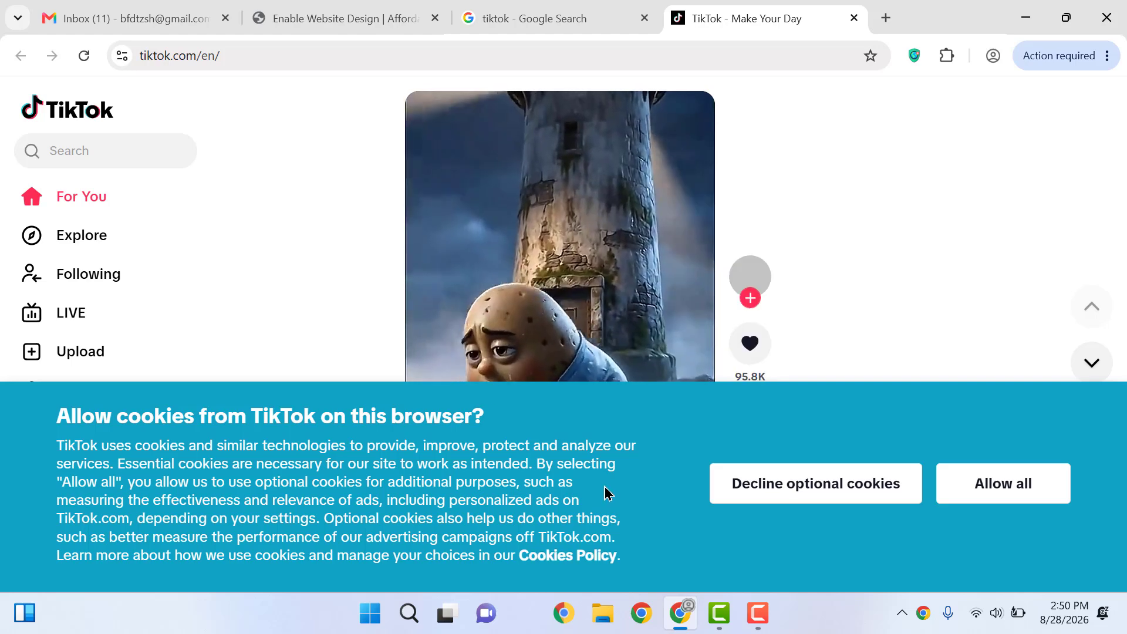
click(805, 491)
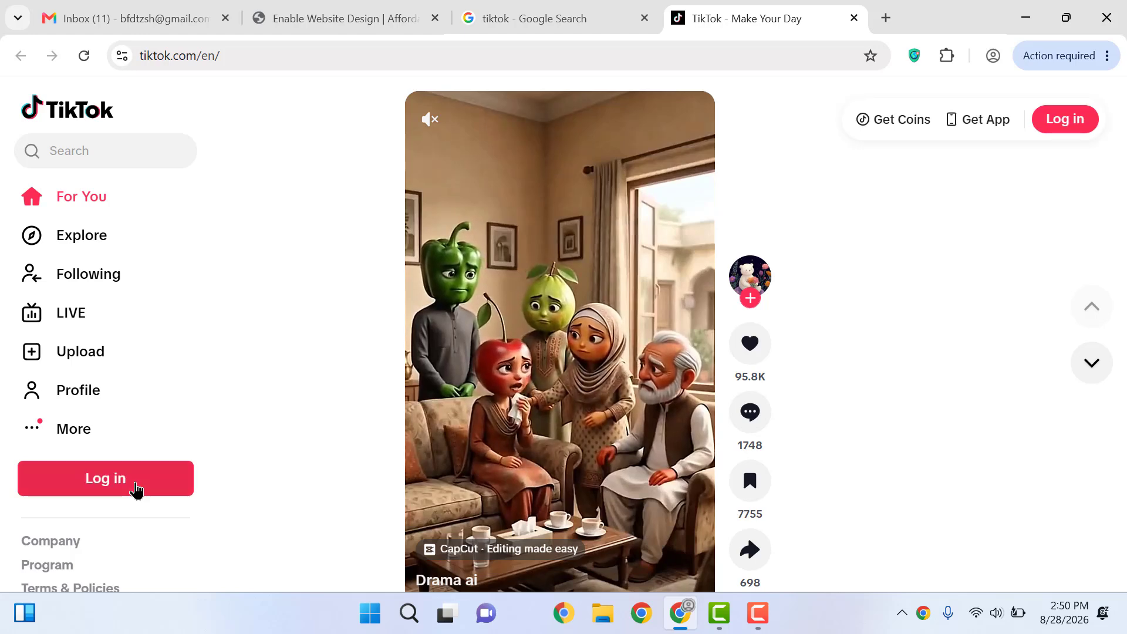
- Dismiss the Google sign-in option and start signing up for a new TikTok account with phone or email
click(136, 489)
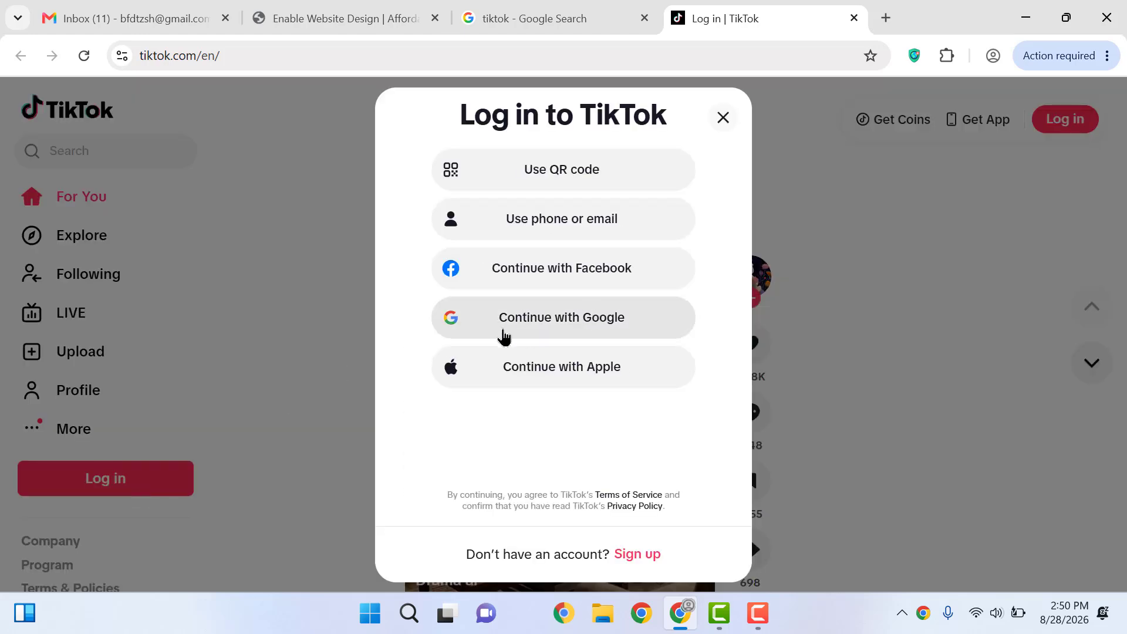
click(502, 334)
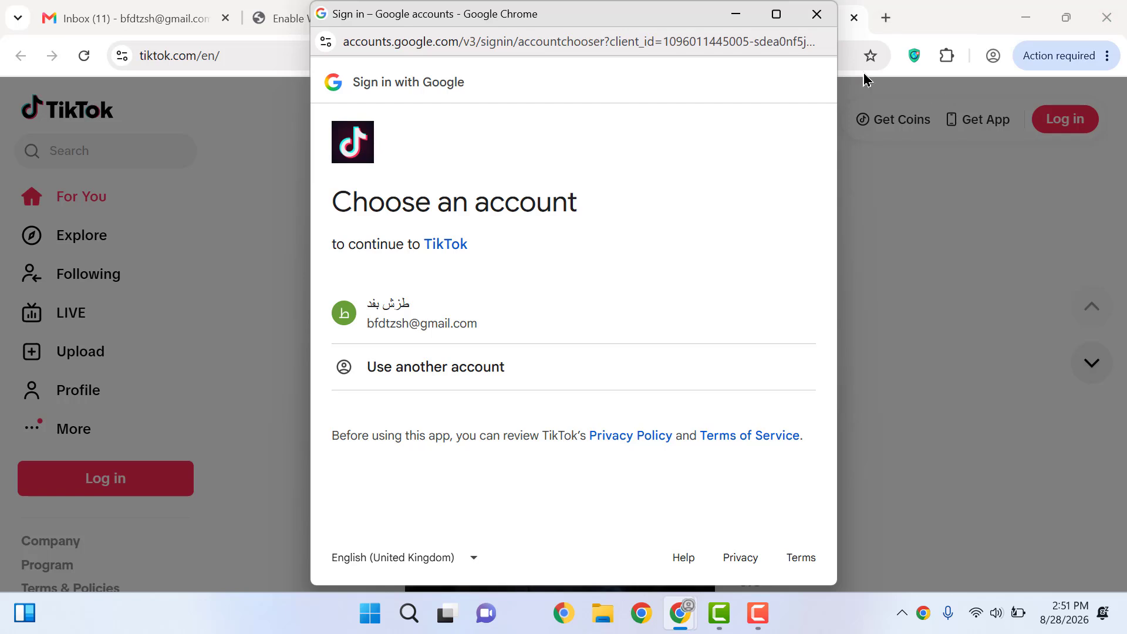
click(816, 14)
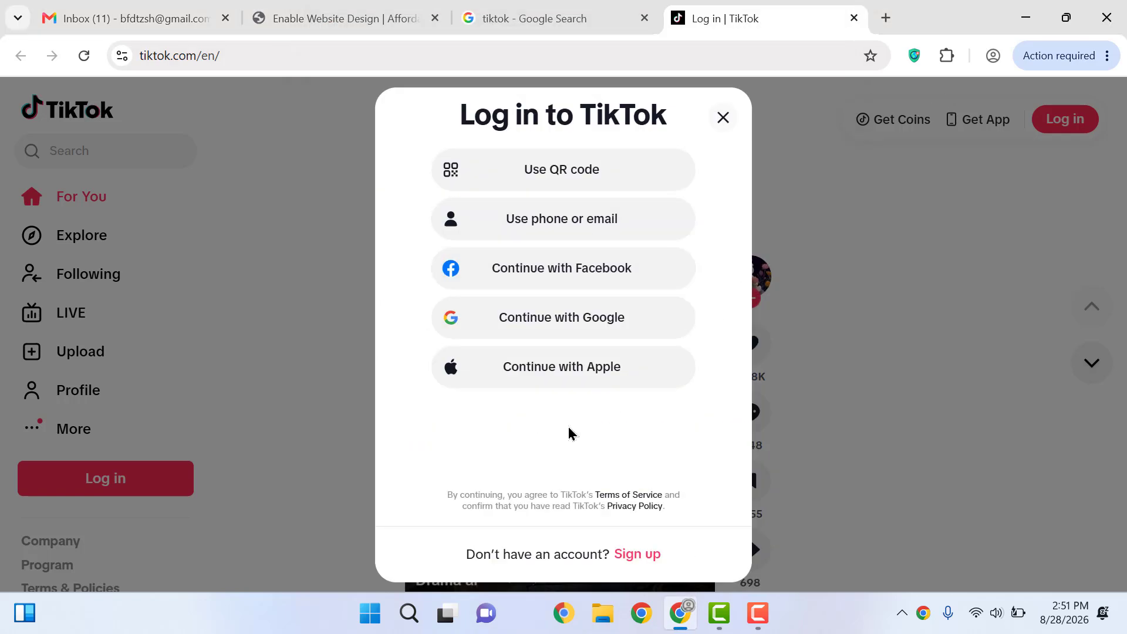
click(631, 555)
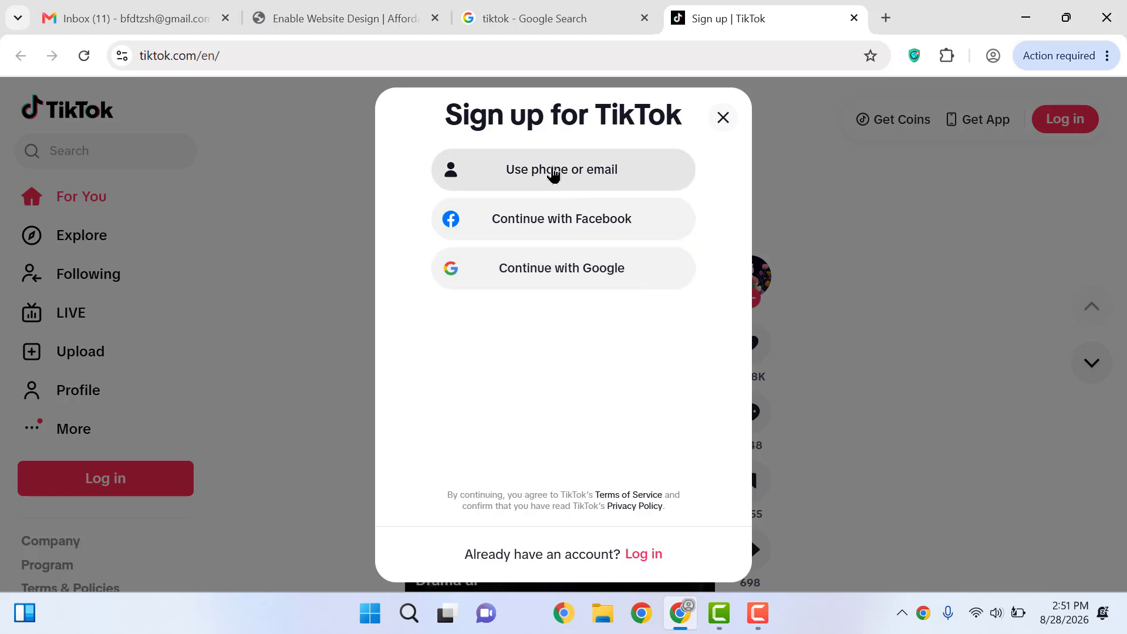
click(553, 171)
click(454, 237)
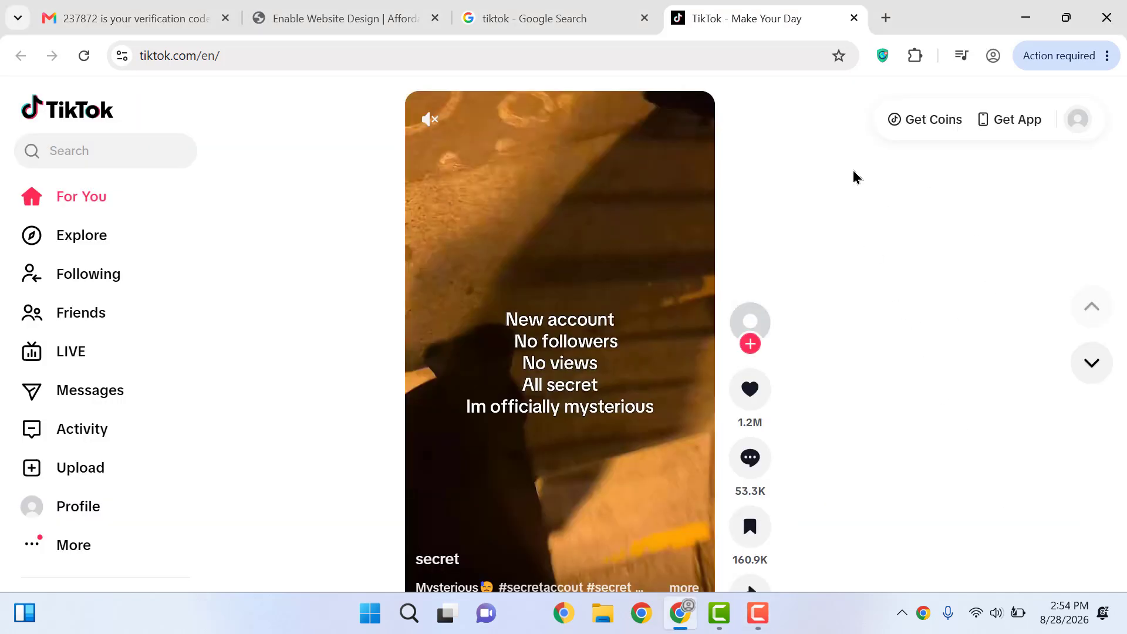
- Search the web for "tiktok ads manager" in a new tab
click(883, 18)
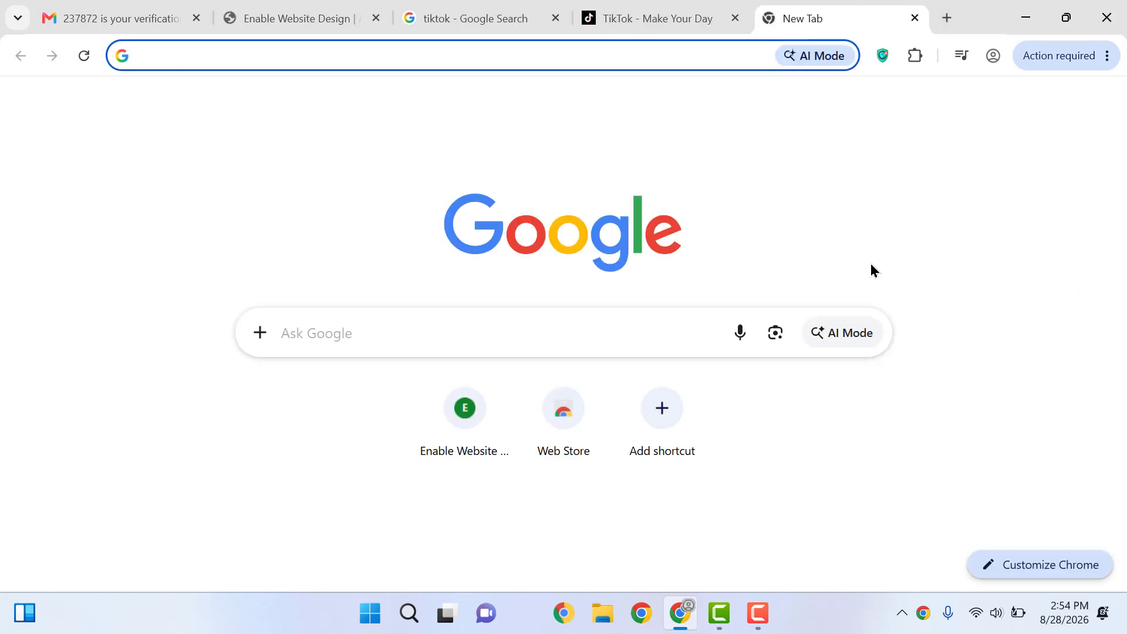
text(ti)
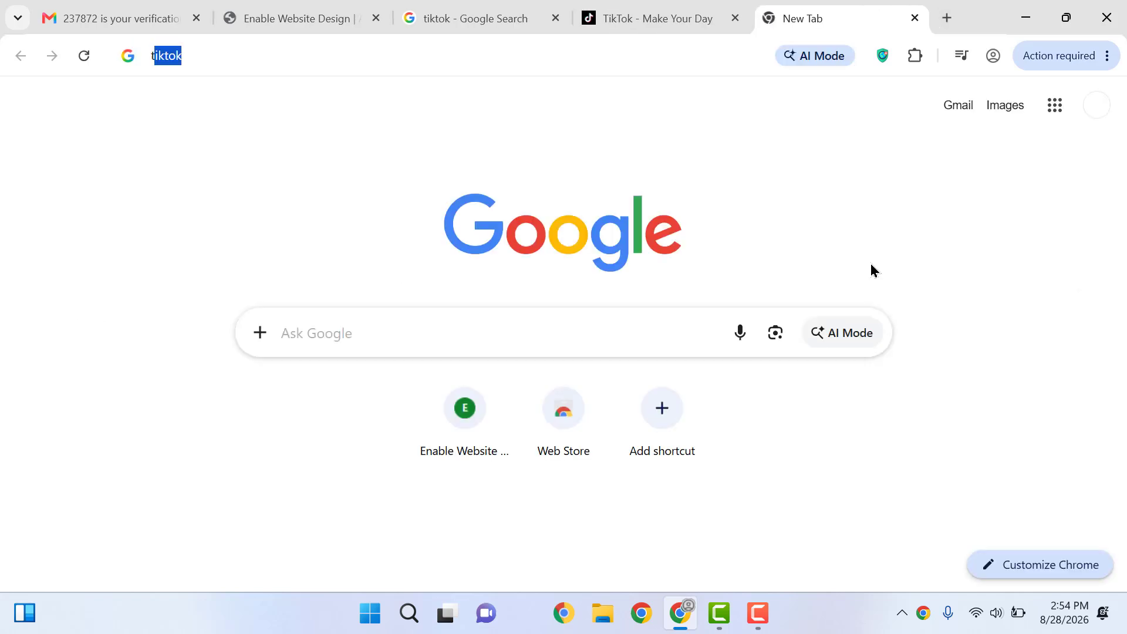
text(ktok ads)
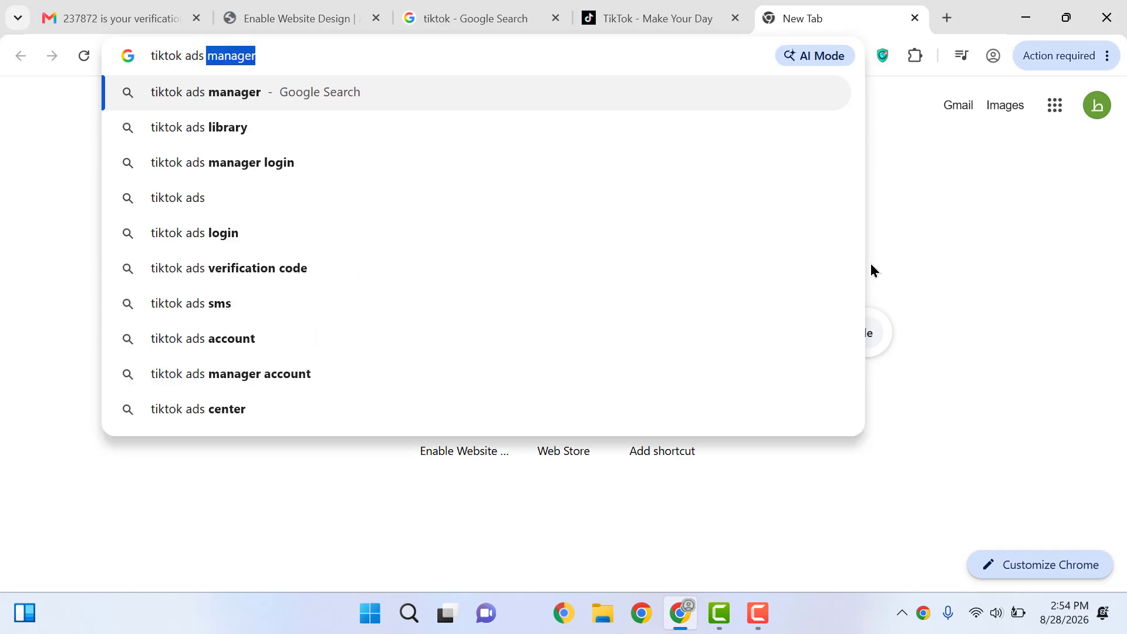
key(Return)
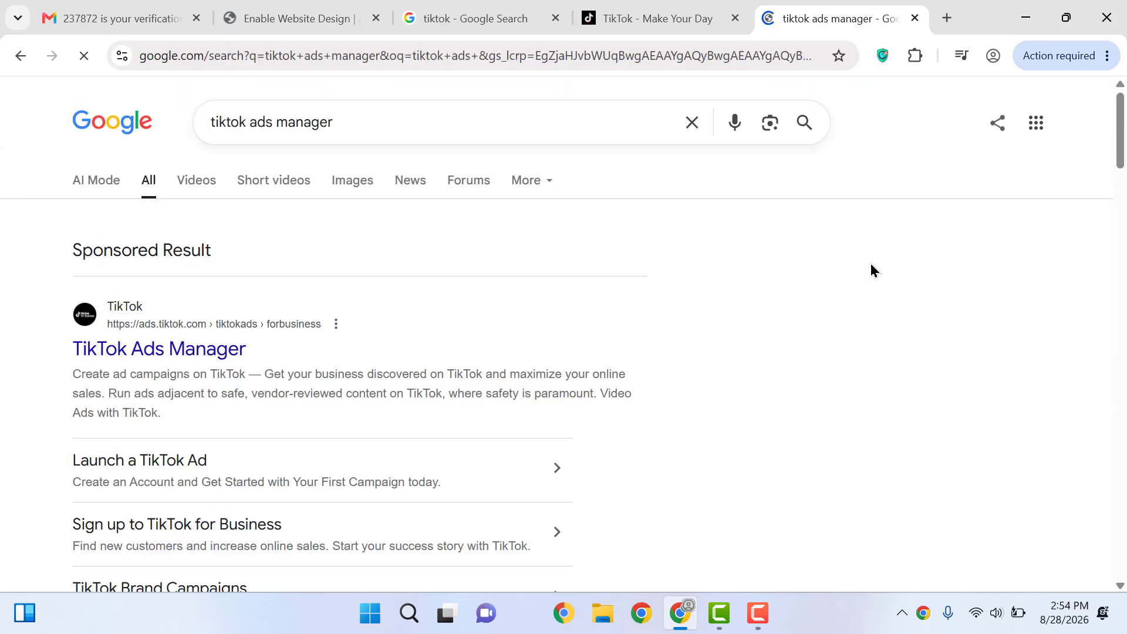
- Open the sponsored TikTok Ads Manager result in a new tab and proceed to the TikTok for Business sign-up form
middle_click(169, 352)
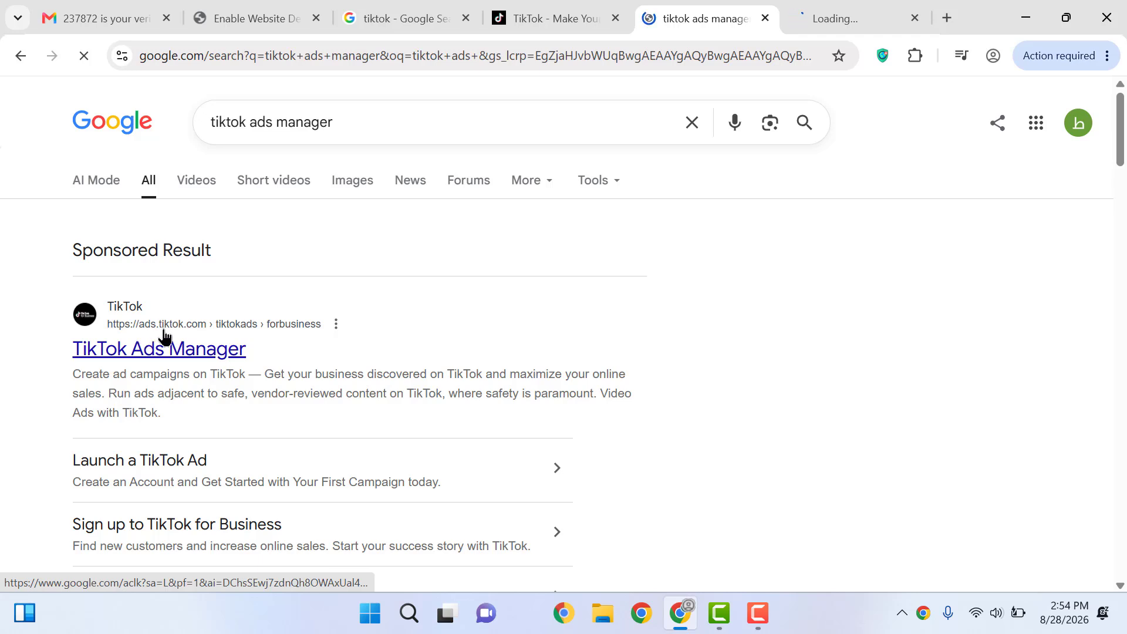
click(845, 8)
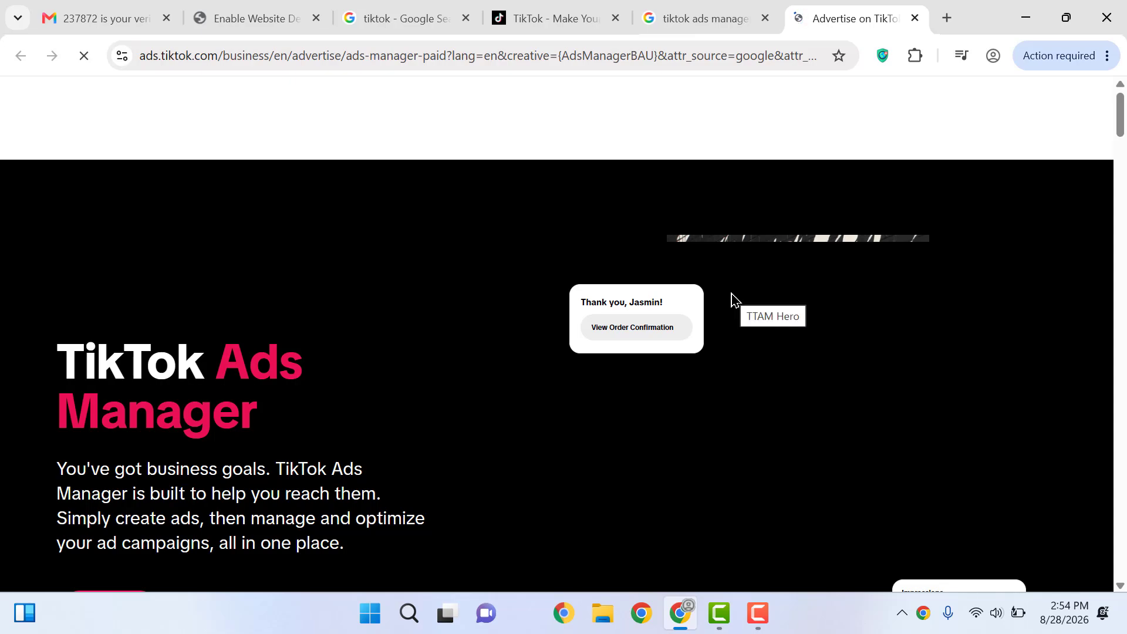
drag(1121, 114, 563, 297)
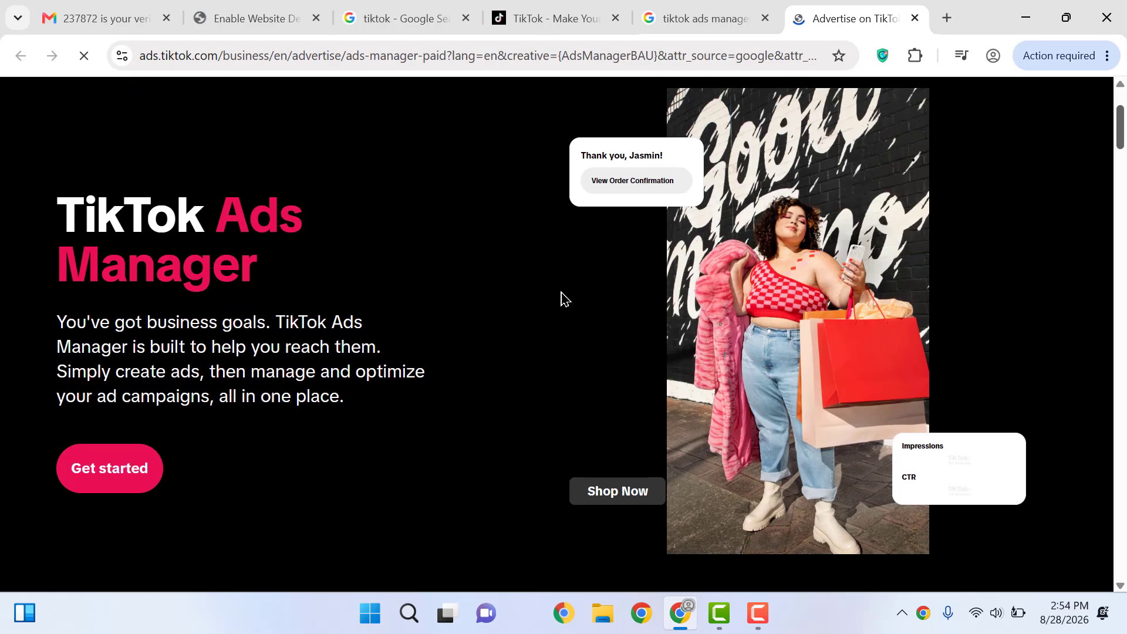
click(82, 478)
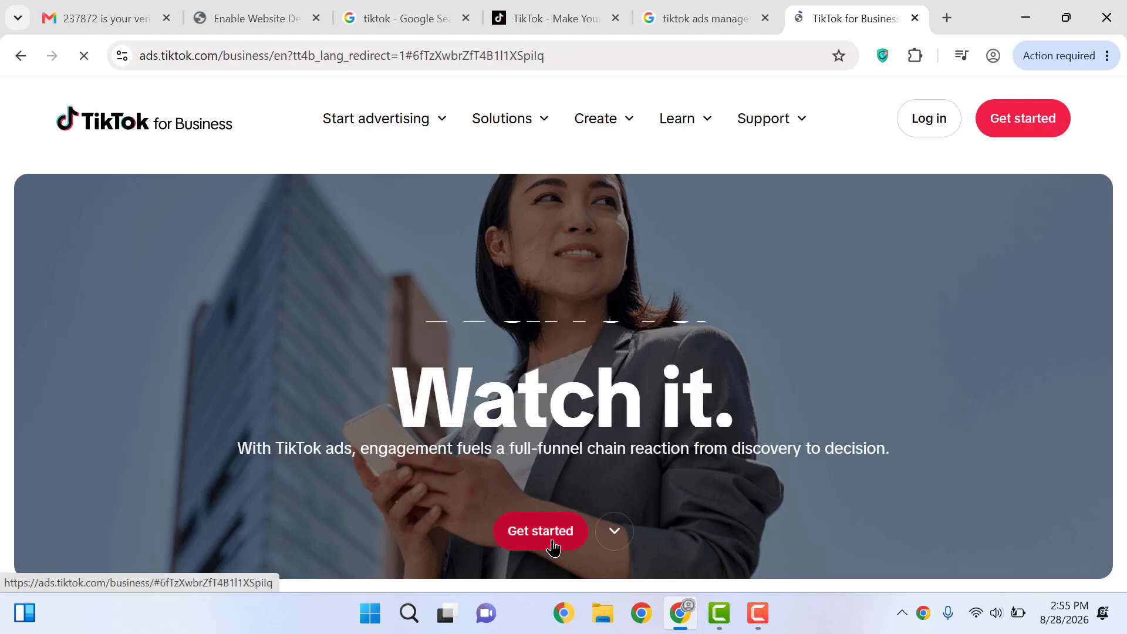
click(551, 544)
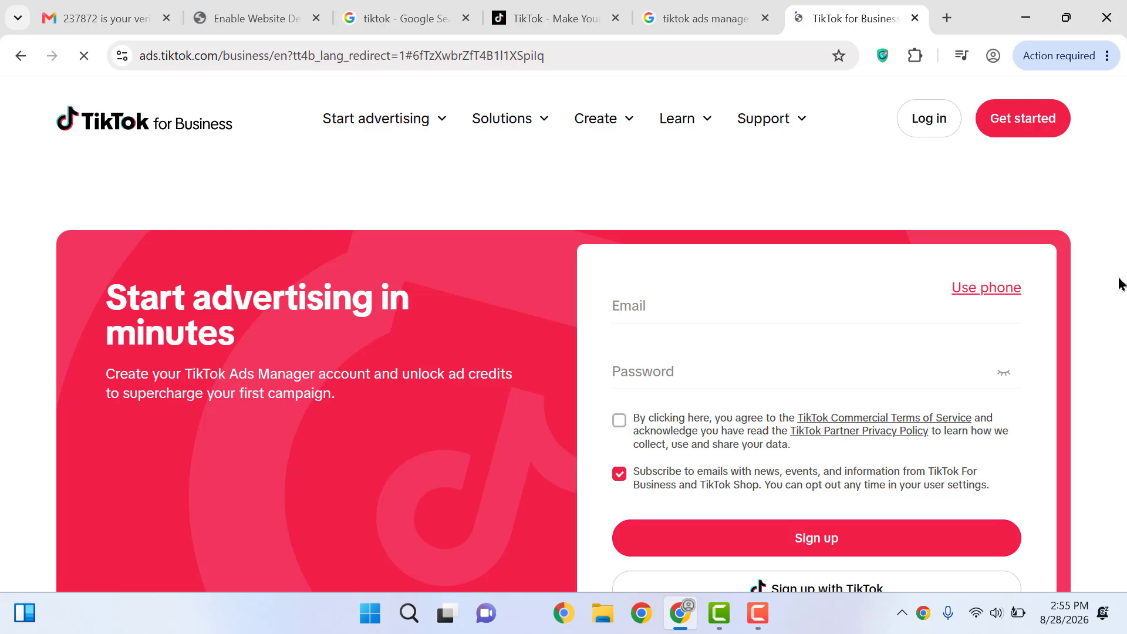
- Agree to the TikTok Commercial Terms of Service and Partner Privacy Policy and sign up with the existing TikTok account
drag(1107, 332, 1104, 372)
click(1101, 376)
scroll(1099, 376, down, 4)
click(855, 317)
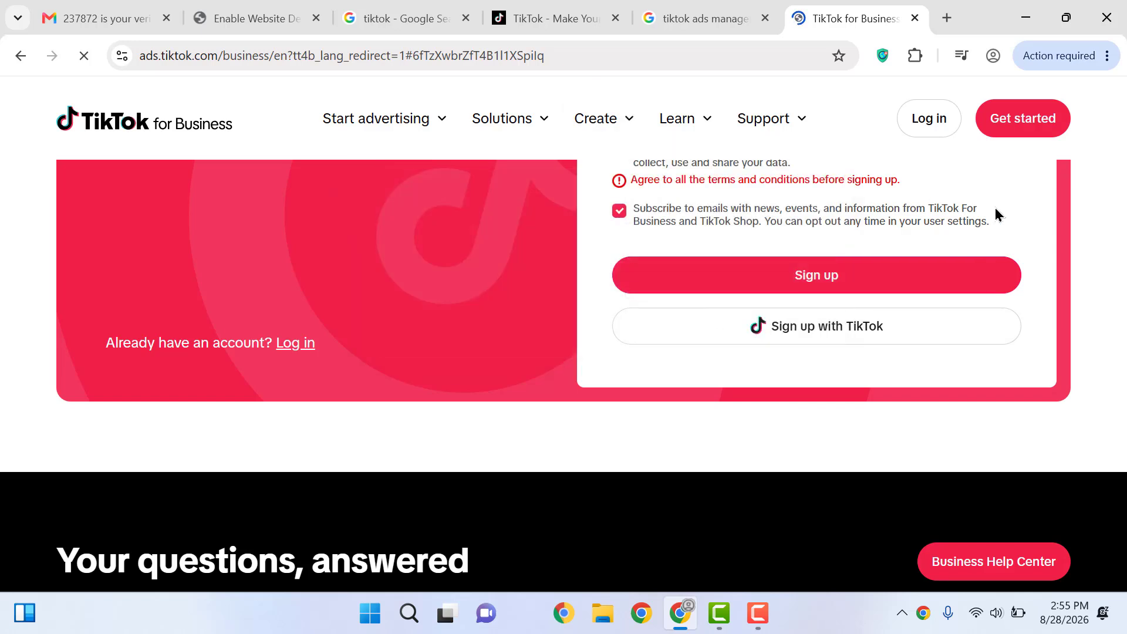
scroll(1079, 261, up, 2)
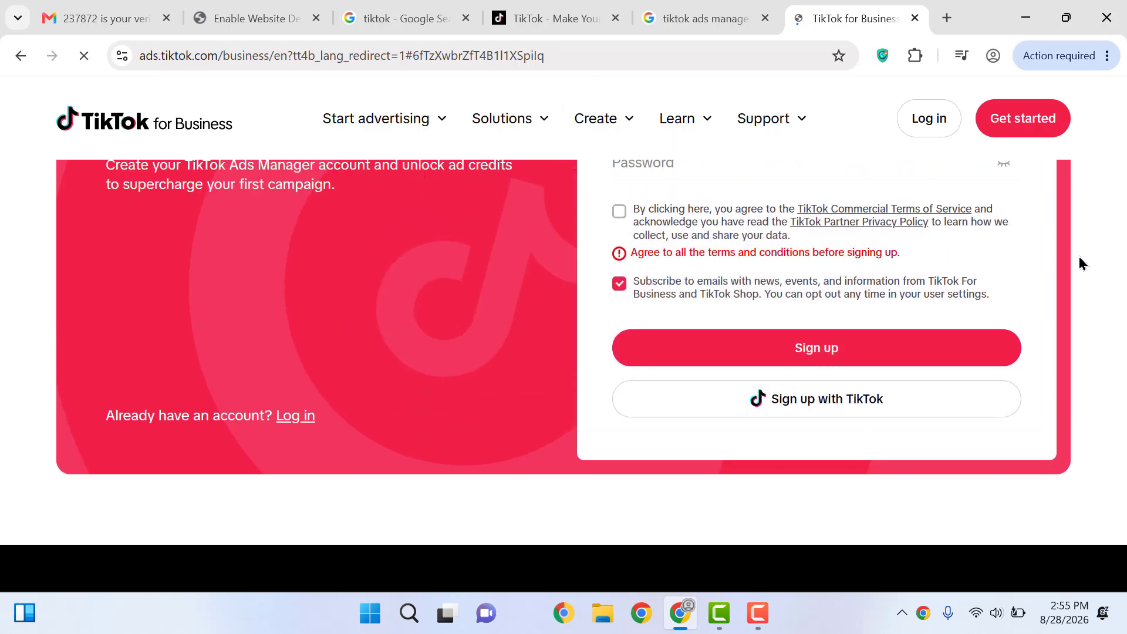
click(619, 244)
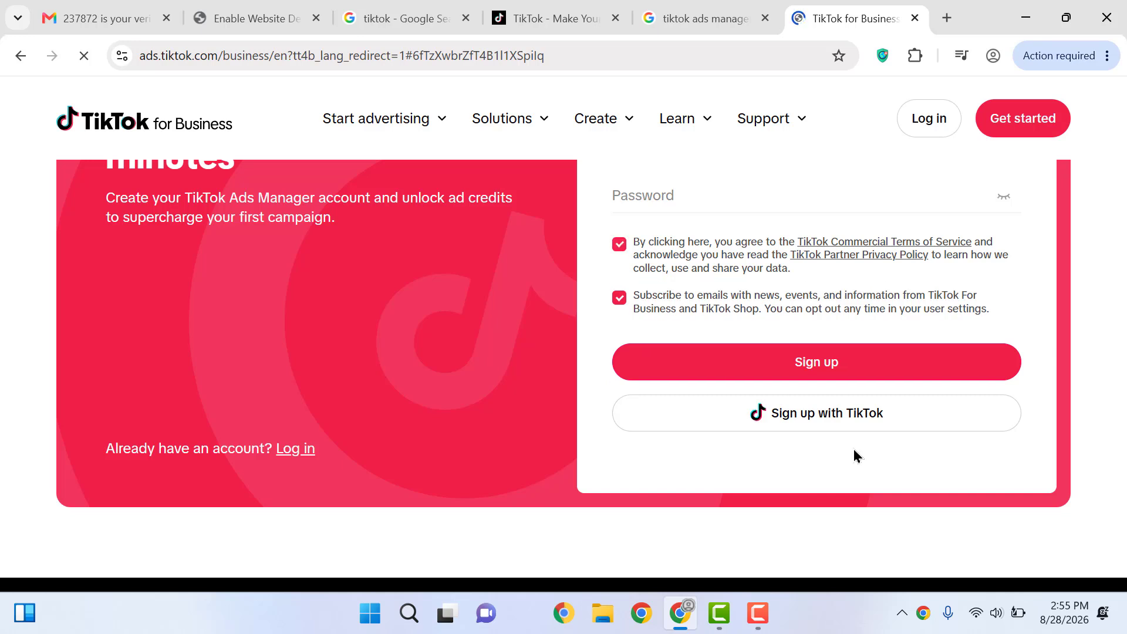
click(775, 418)
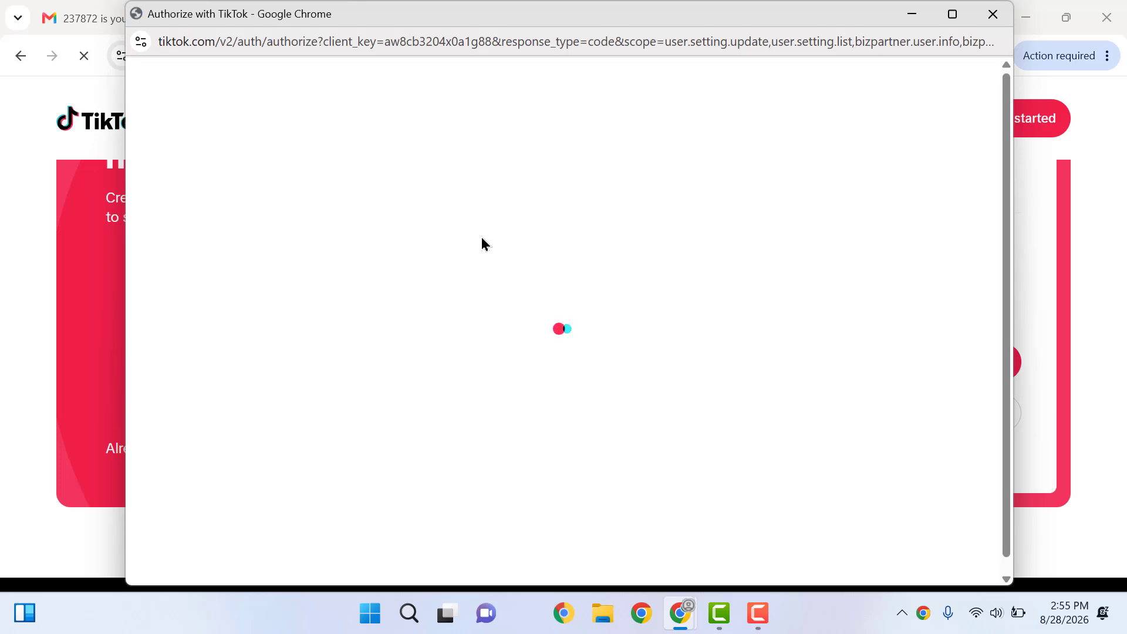
- Review the requested permissions and authorize TikTok For Business to access the TikTok account
click(1006, 239)
scroll(1006, 203, up, 5)
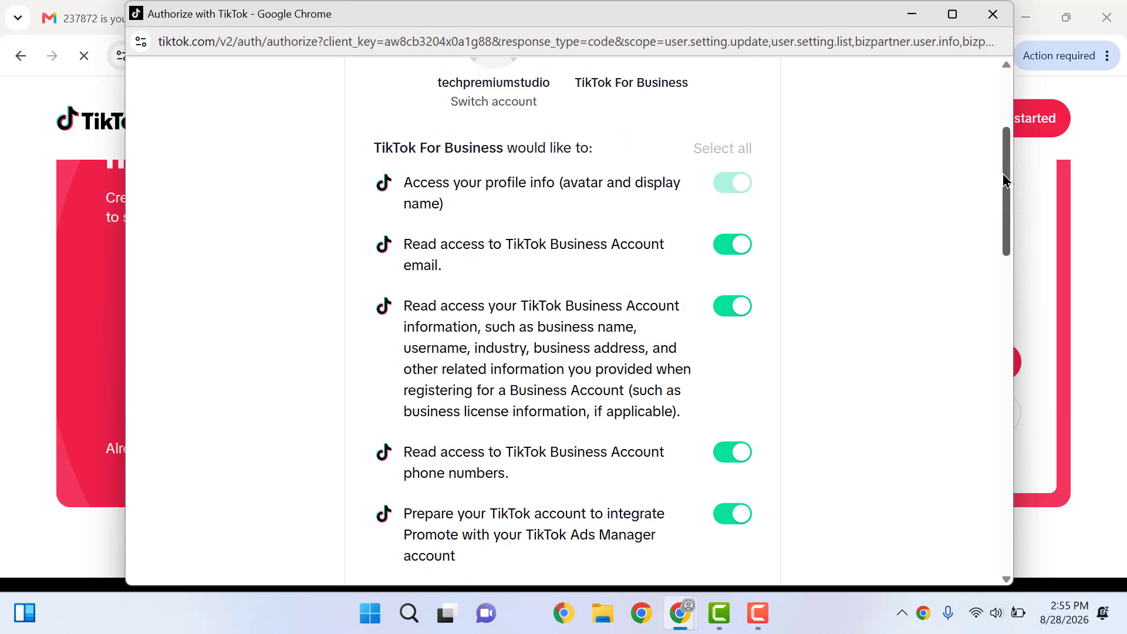
drag(1003, 169, 976, 546)
click(636, 546)
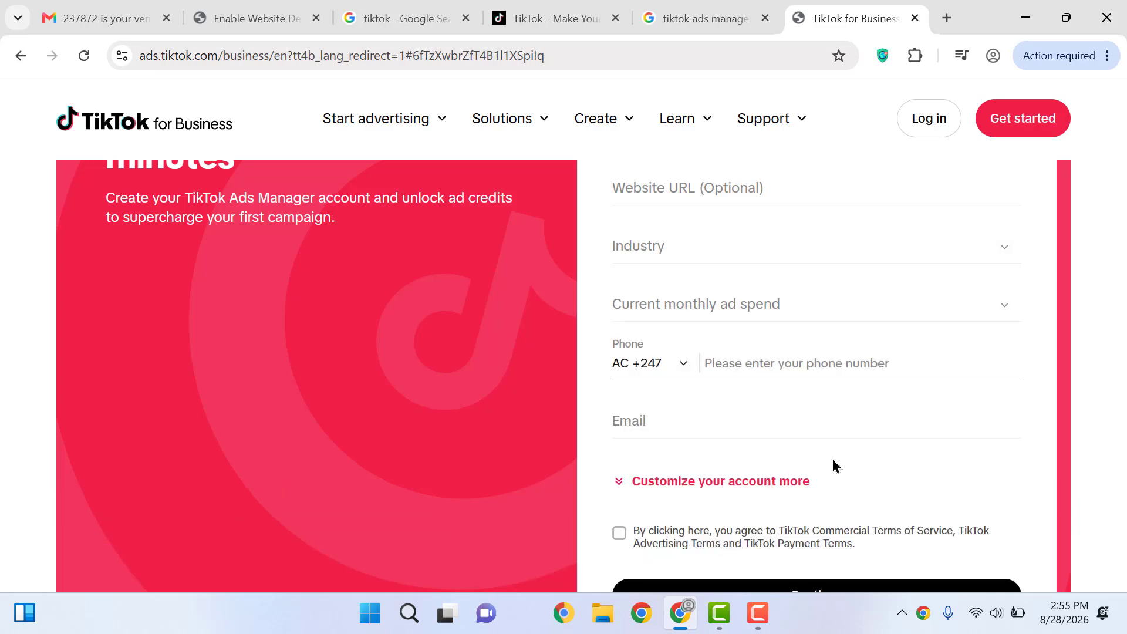
- Submit the business details form with the contact's email and the terms accepted, and accept the Anti-Discrimination Ad Policy
click(947, 408)
click(1037, 411)
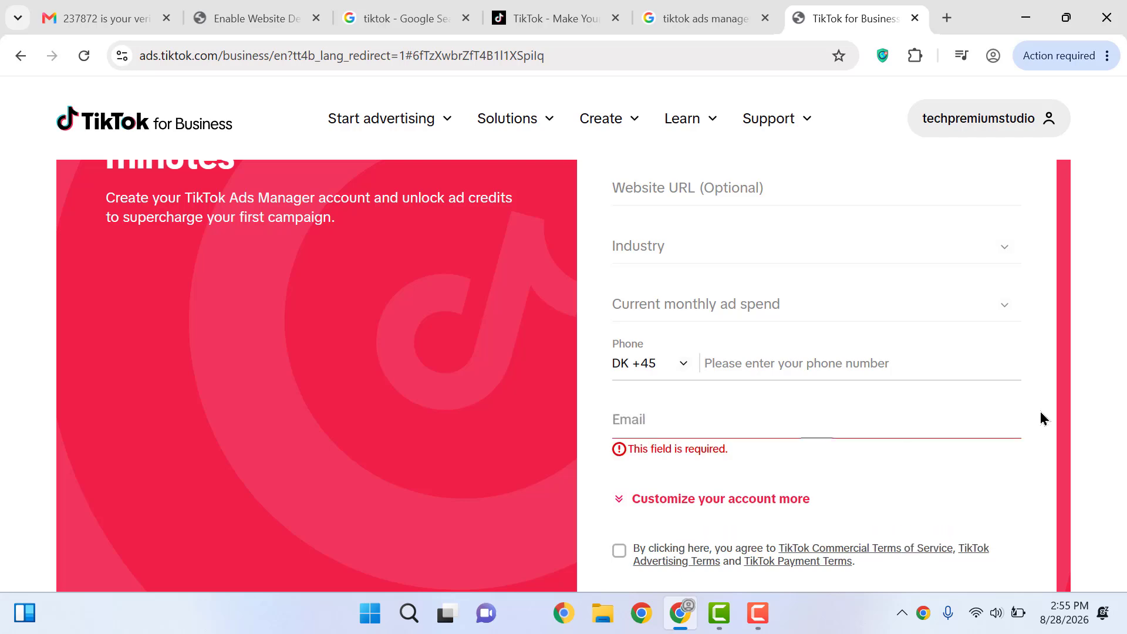
scroll(1040, 414, up, 3)
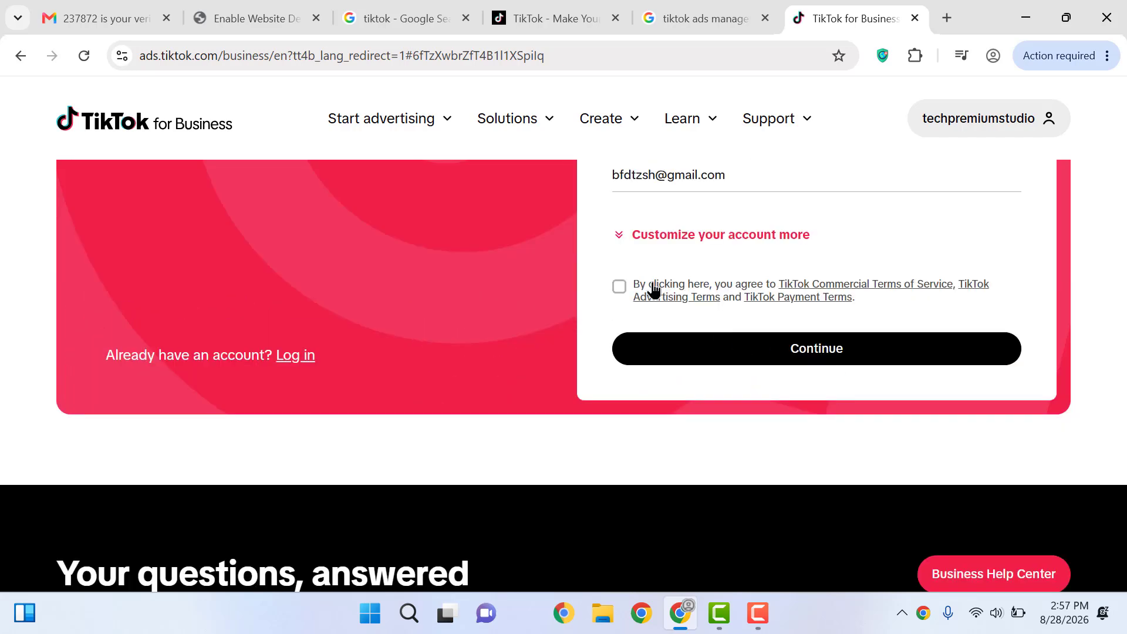
click(621, 287)
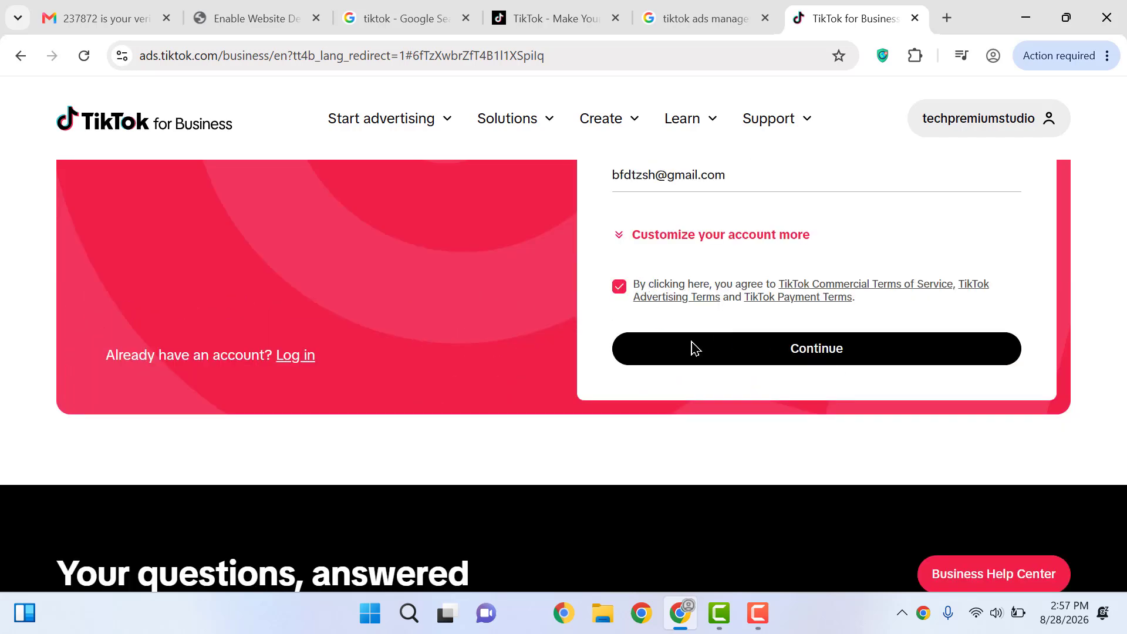
click(807, 361)
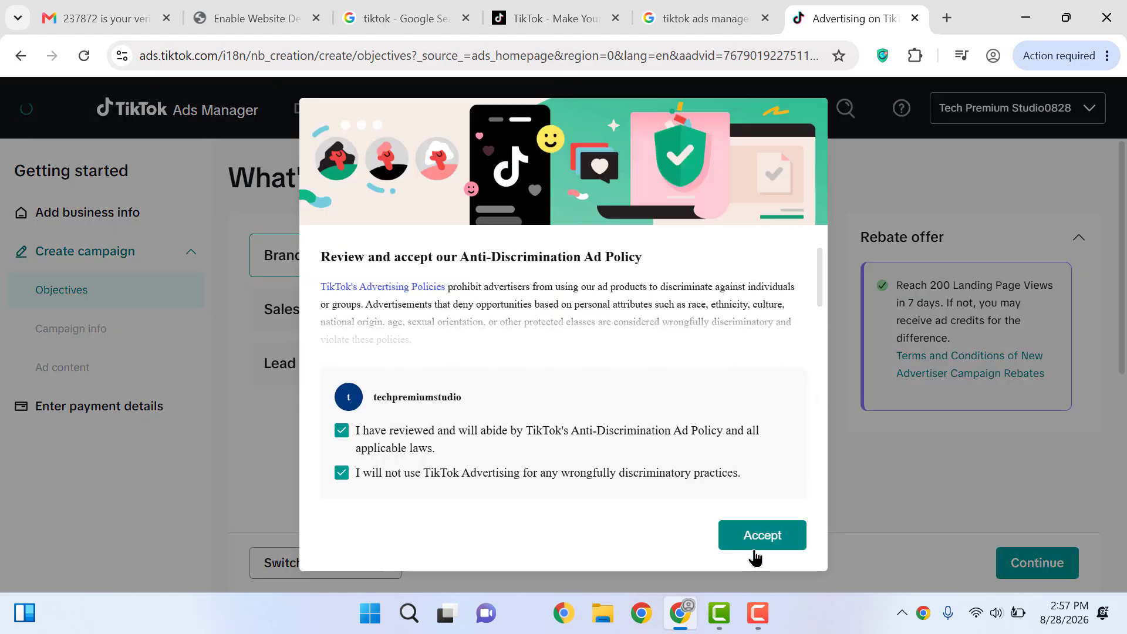
click(756, 555)
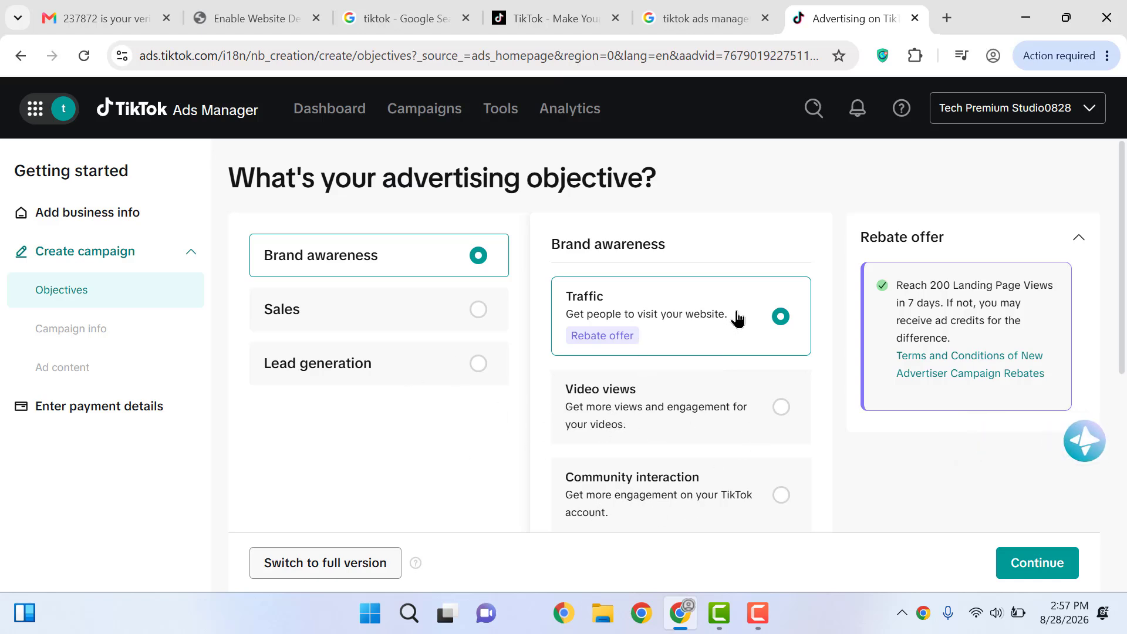
- Check the options under the Sales advertising objective and reselect Brand awareness
mouse_move(1123, 317)
mouse_down()
mouse_move(1125, 341)
mouse_move(1125, 325)
mouse_up()
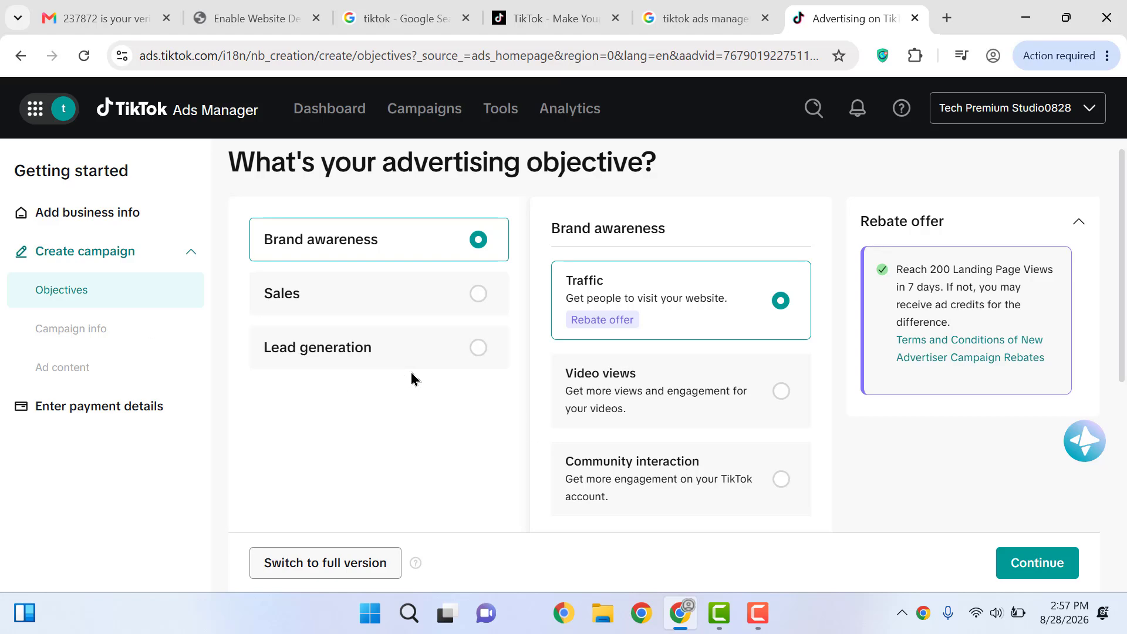
click(403, 297)
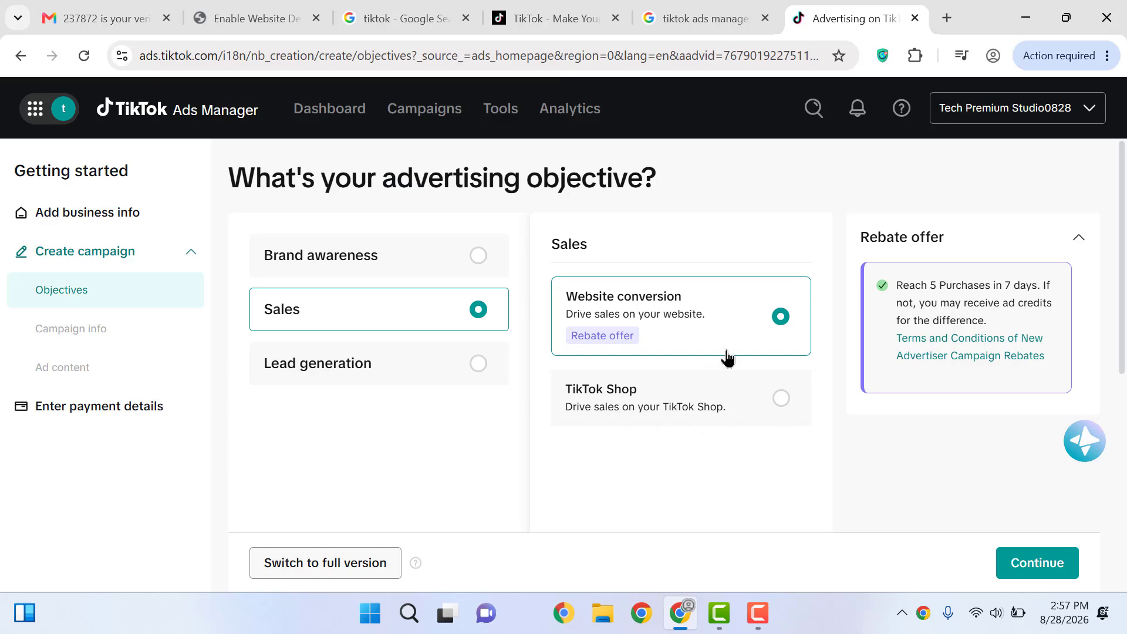
click(368, 253)
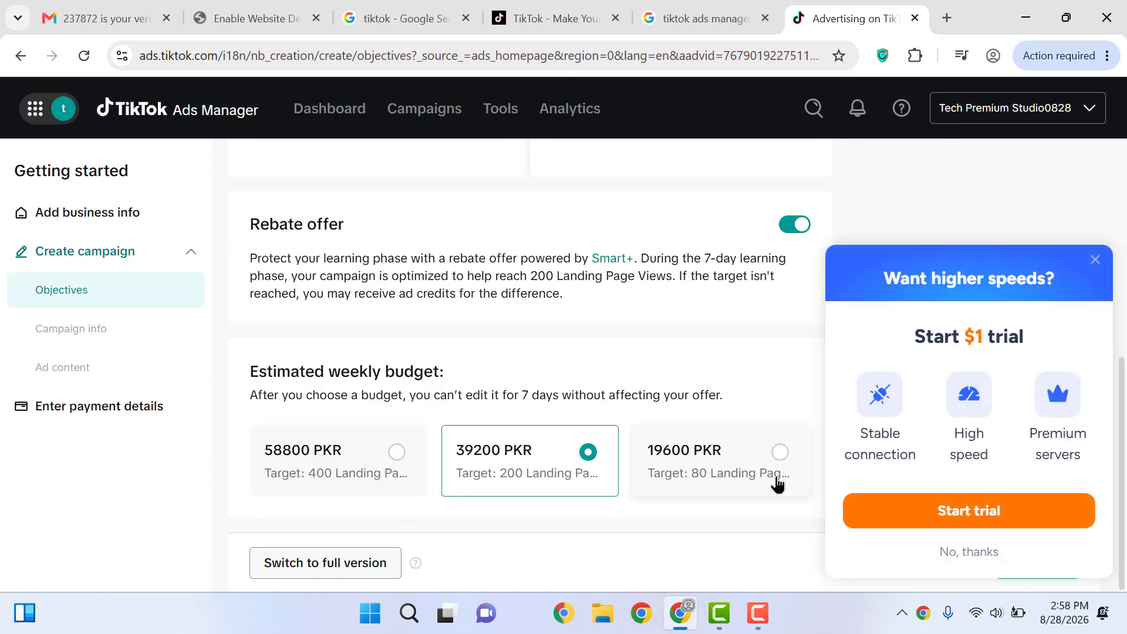
- Dismiss the VPN trial offer and continue to the campaign info with the 39200 PKR weekly budget
click(957, 553)
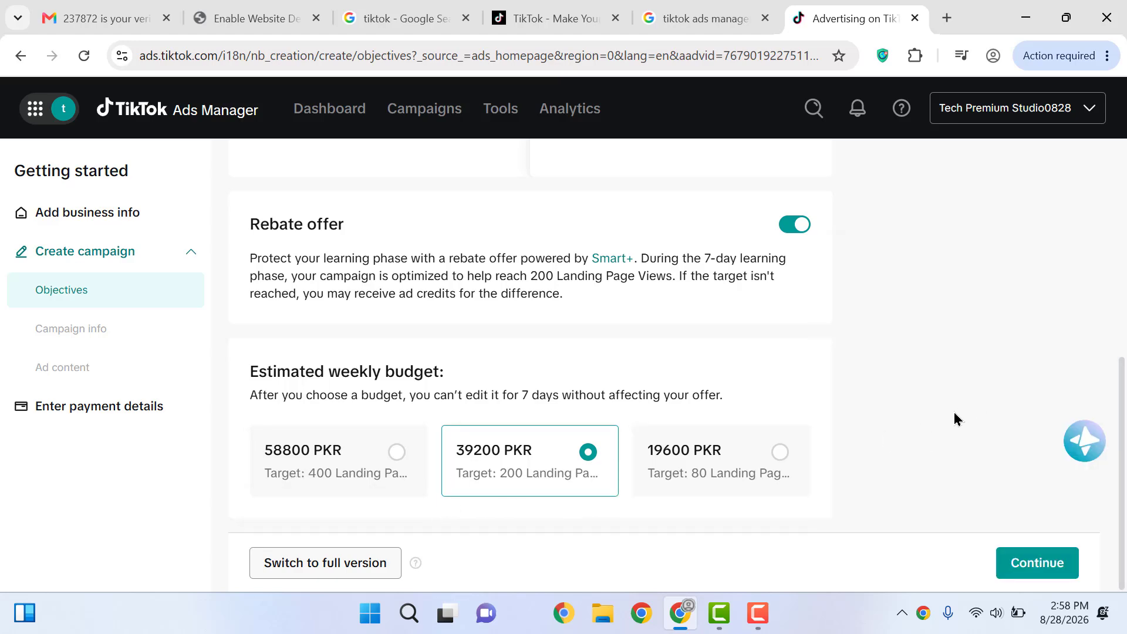
mouse_move(1121, 465)
mouse_down()
mouse_move(1116, 346)
mouse_move(1124, 487)
mouse_up()
mouse_move(1122, 489)
mouse_down()
mouse_move(1121, 287)
mouse_move(1123, 504)
mouse_up()
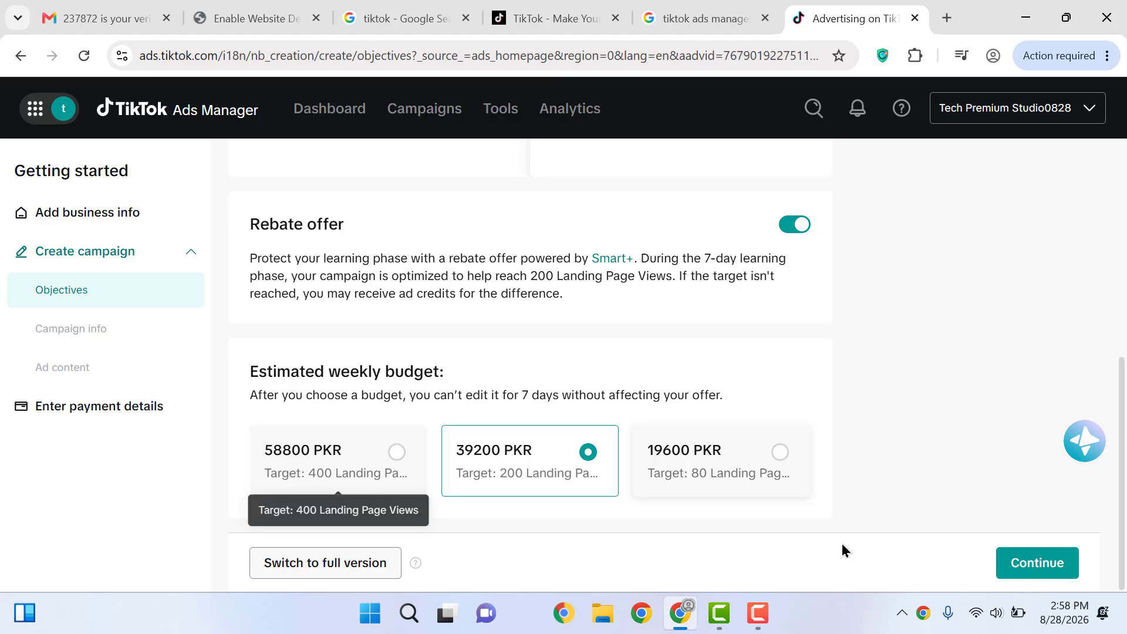
click(1019, 563)
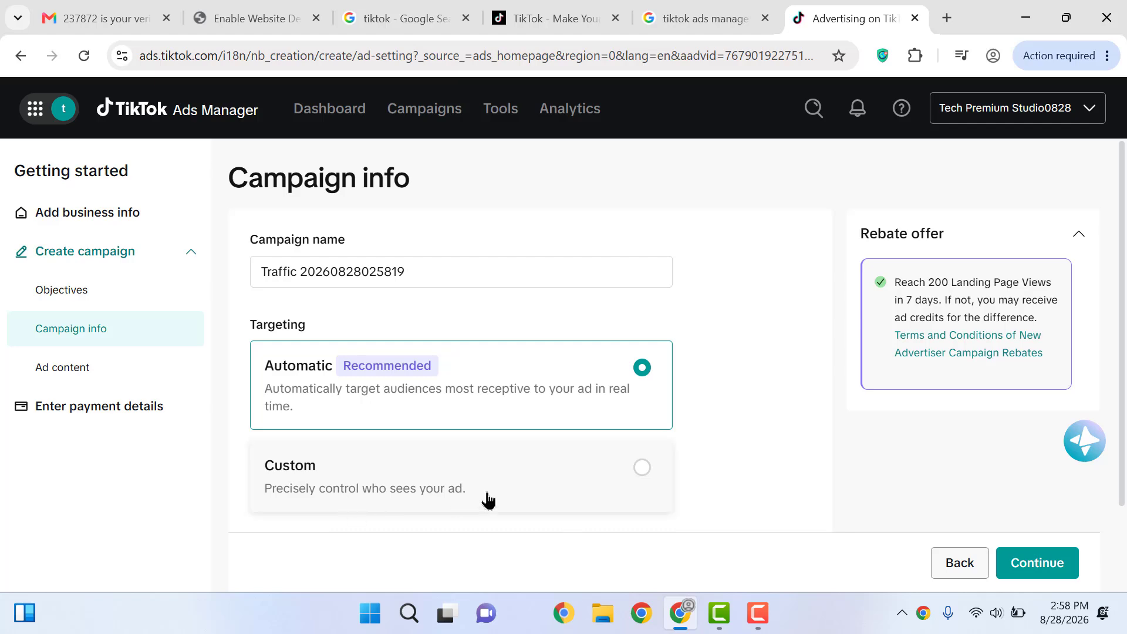
- Replace the default campaign name with one ending in Premium1 and continue to the ad content with Automatic targeting
scroll(531, 375, down, 2)
scroll(531, 376, up, 2)
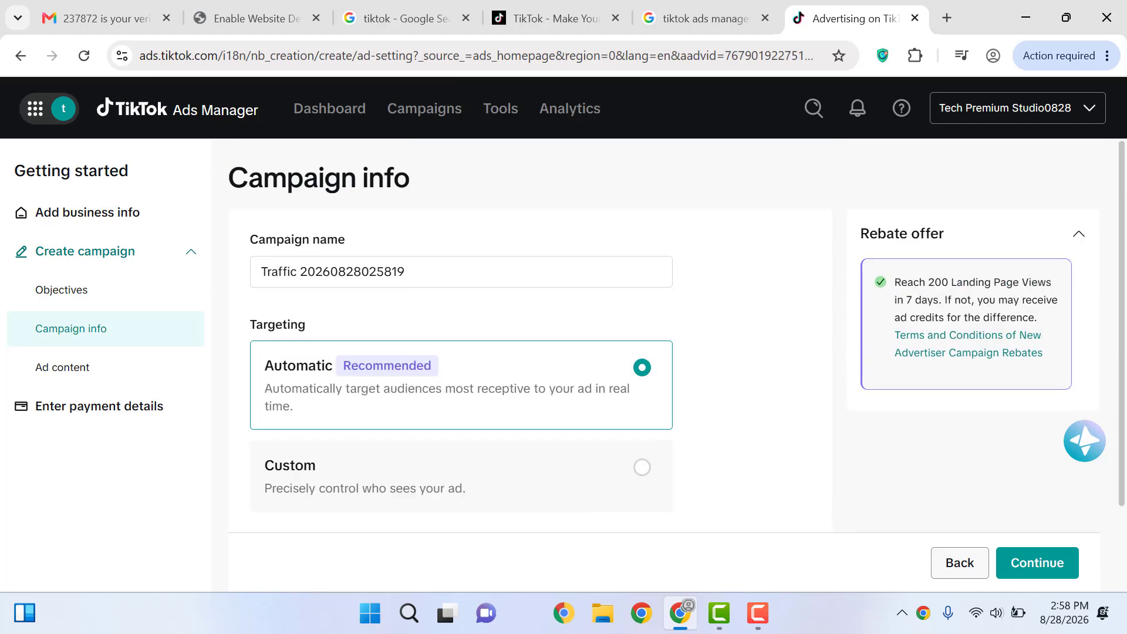
scroll(309, 186, down, 1)
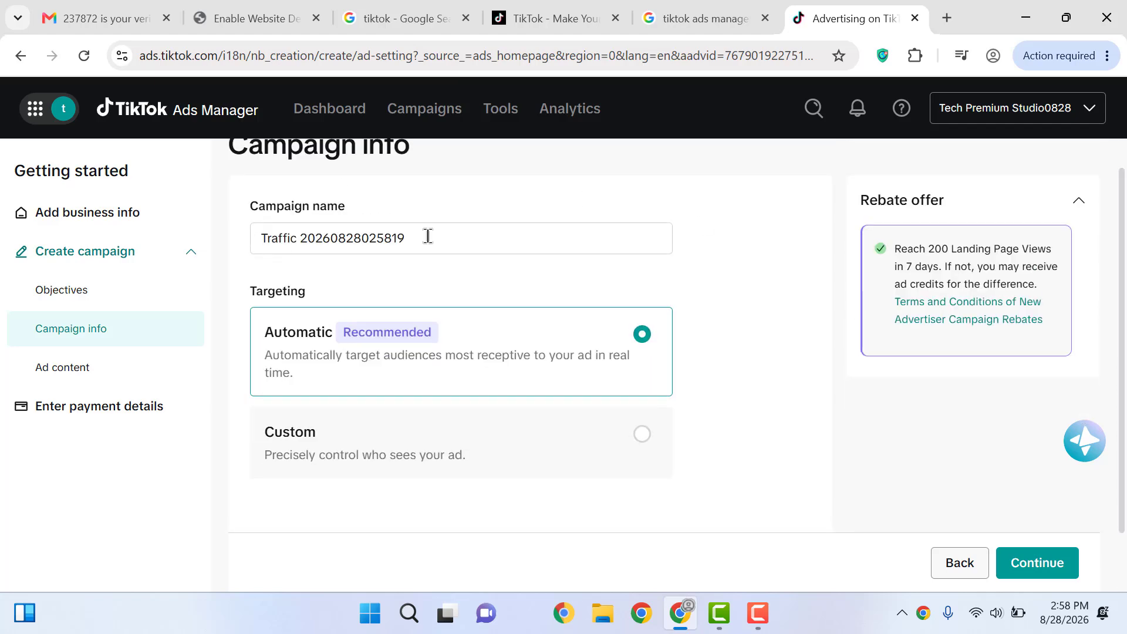
drag(492, 230, 133, 246)
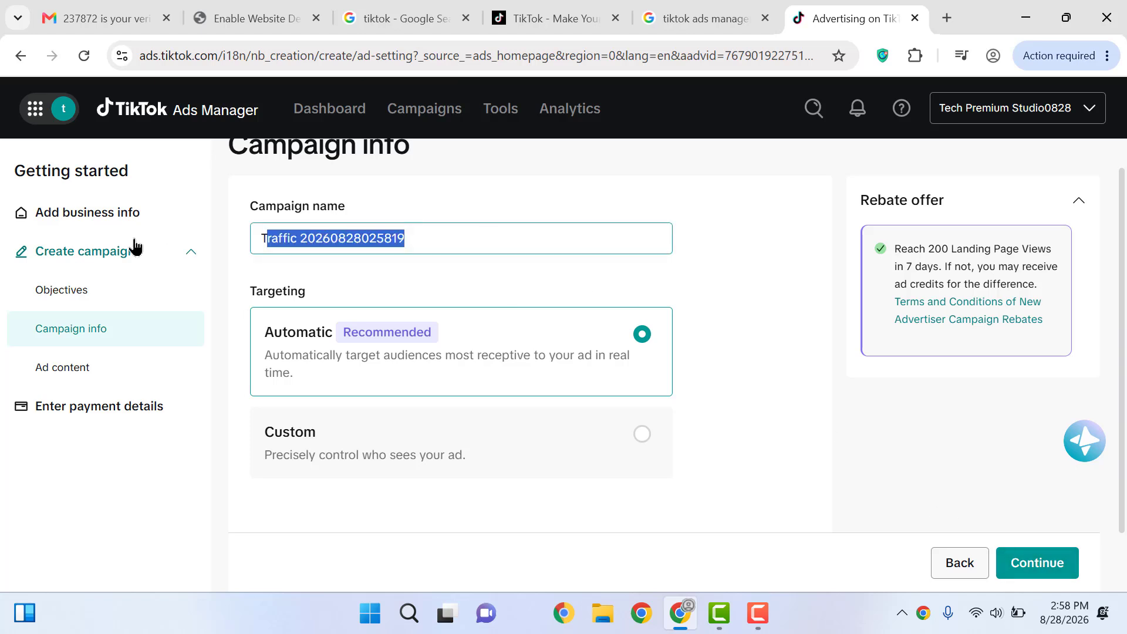
text(Tik)
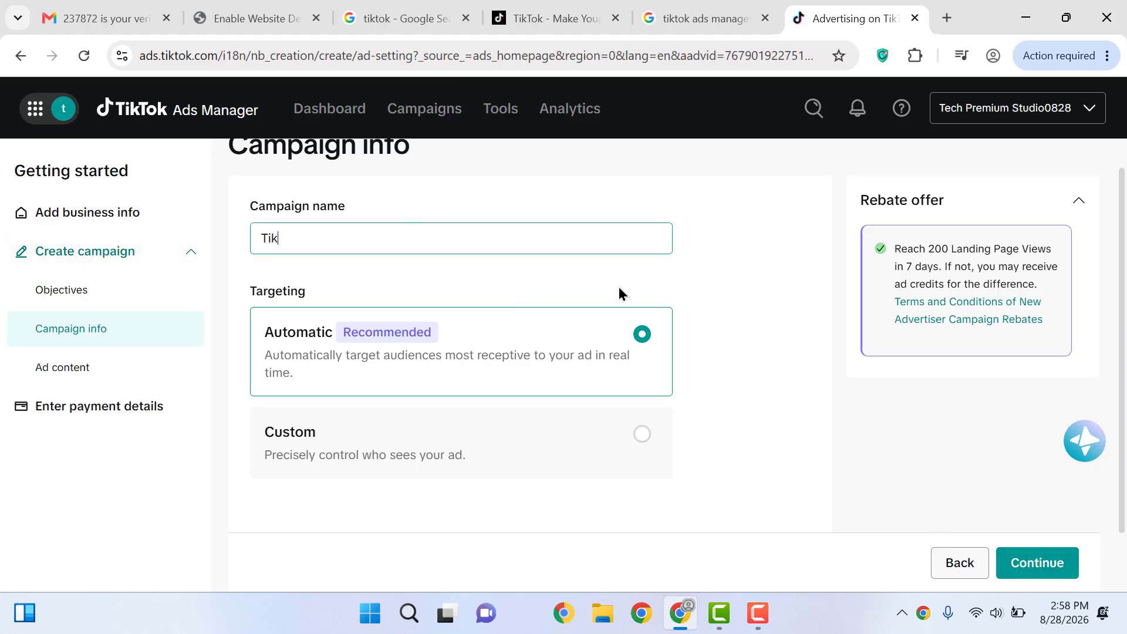
text(i)
key(BackSpace)
key(BackSpace)
text(Premium1)
click(1042, 561)
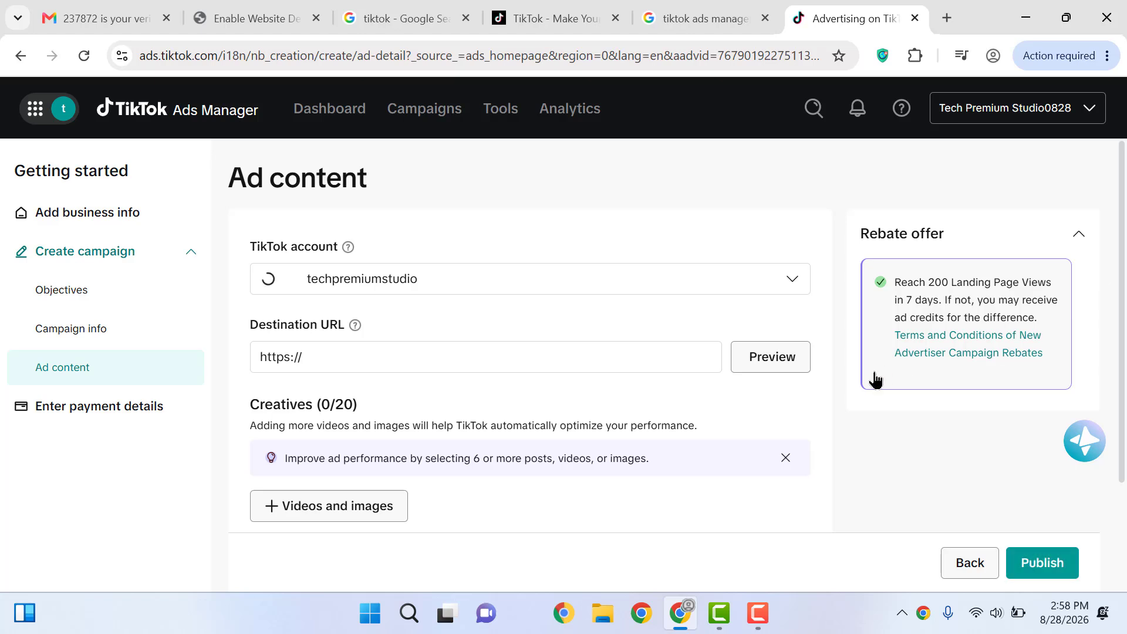
drag(346, 354, 225, 374)
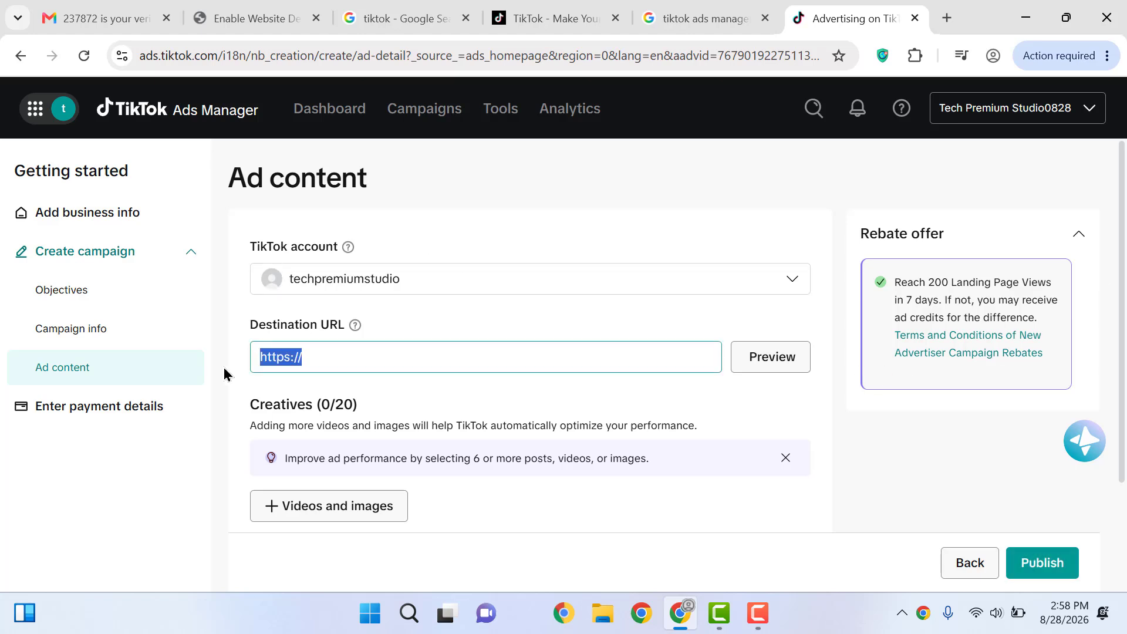
click(316, 360)
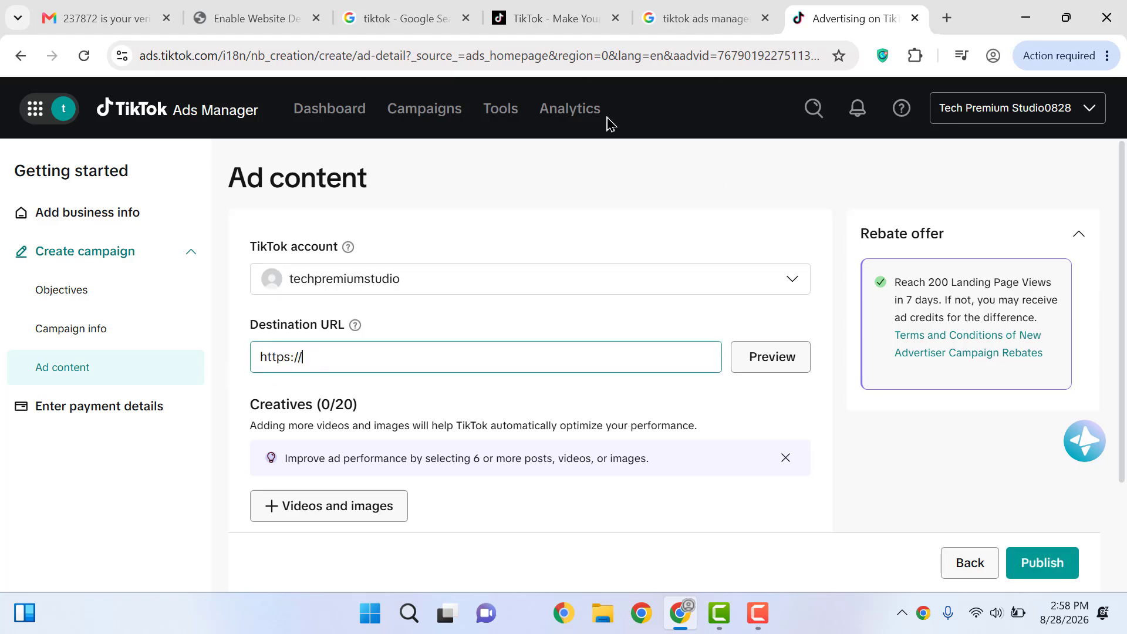
click(249, 17)
click(266, 55)
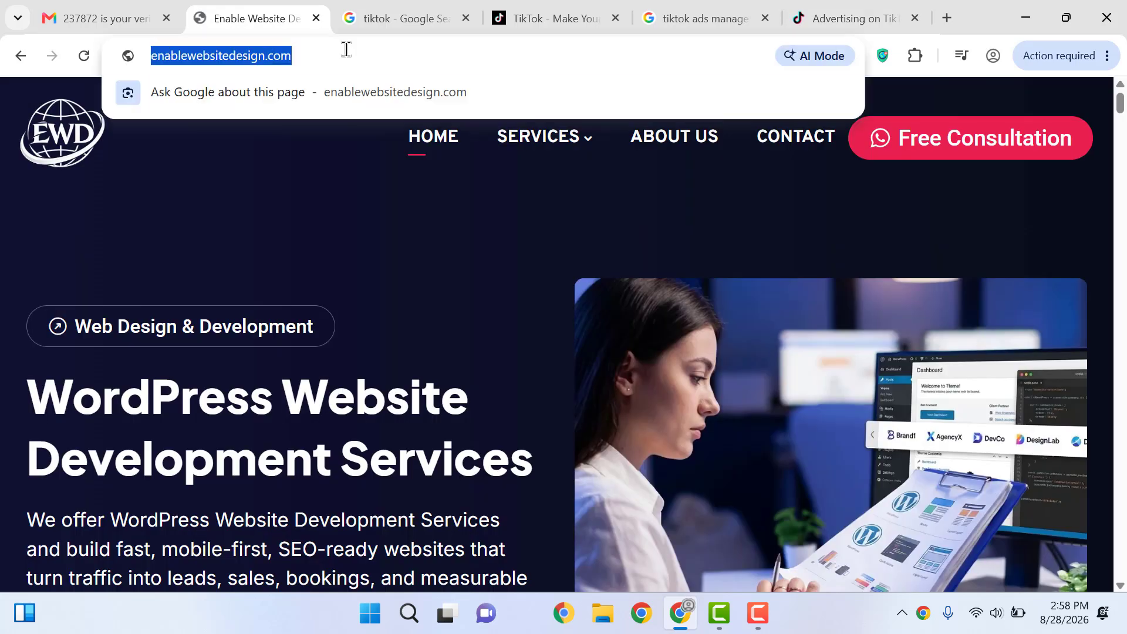
click(201, 219)
click(822, 16)
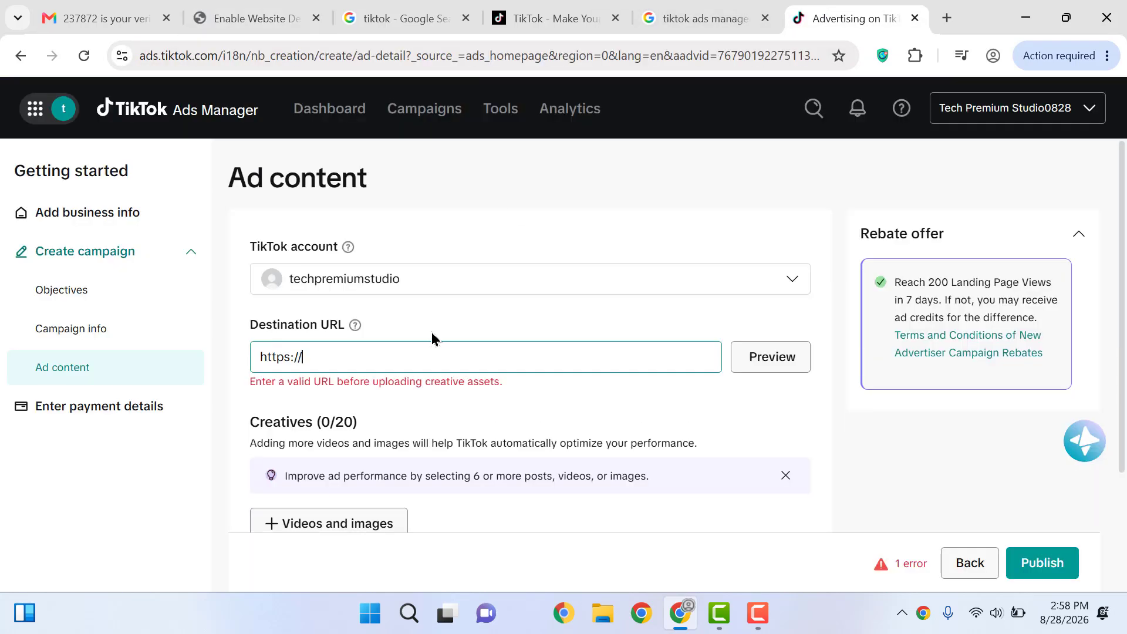
text(enablewebsitedesign.com/)
click(786, 387)
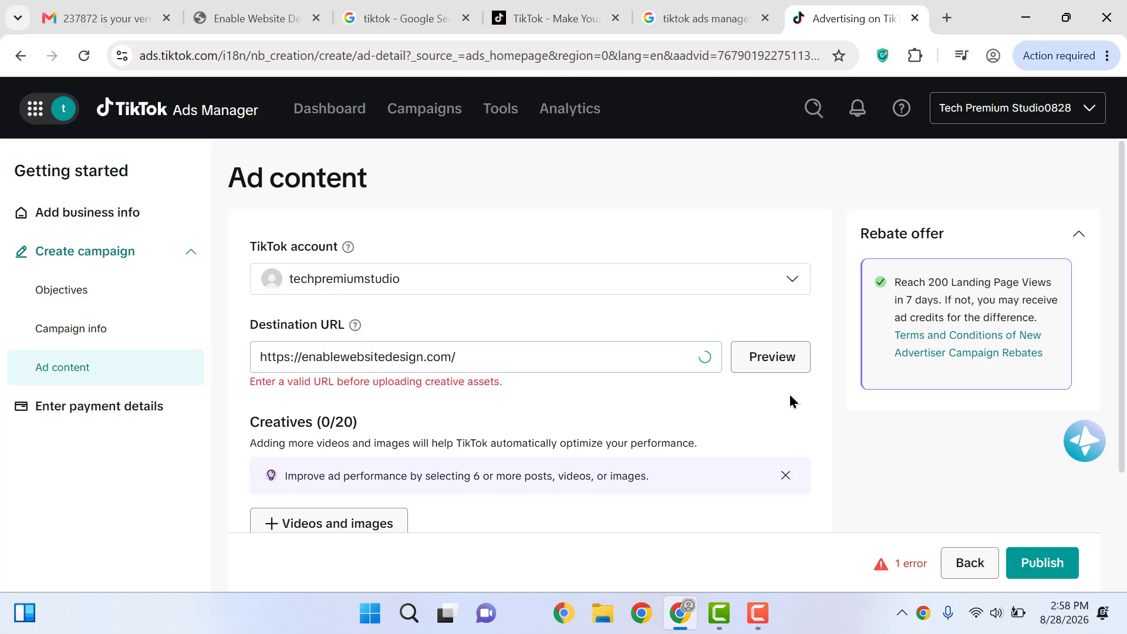
- Start adding videos and images to the ad and open the creative library
scroll(493, 288, down, 2)
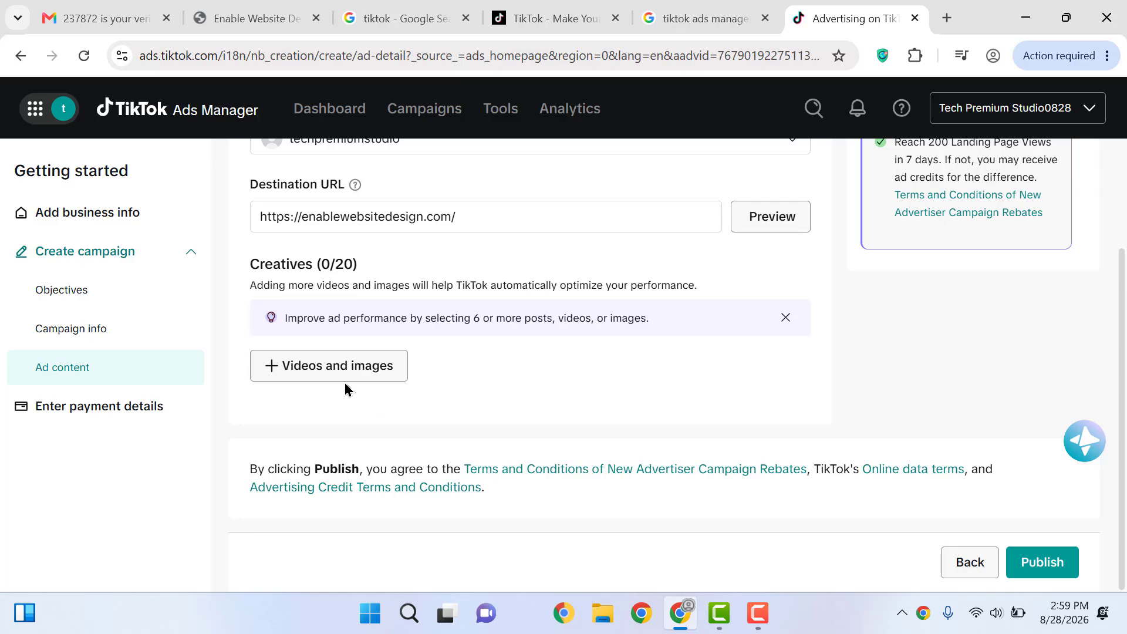
click(276, 378)
click(276, 377)
click(276, 377)
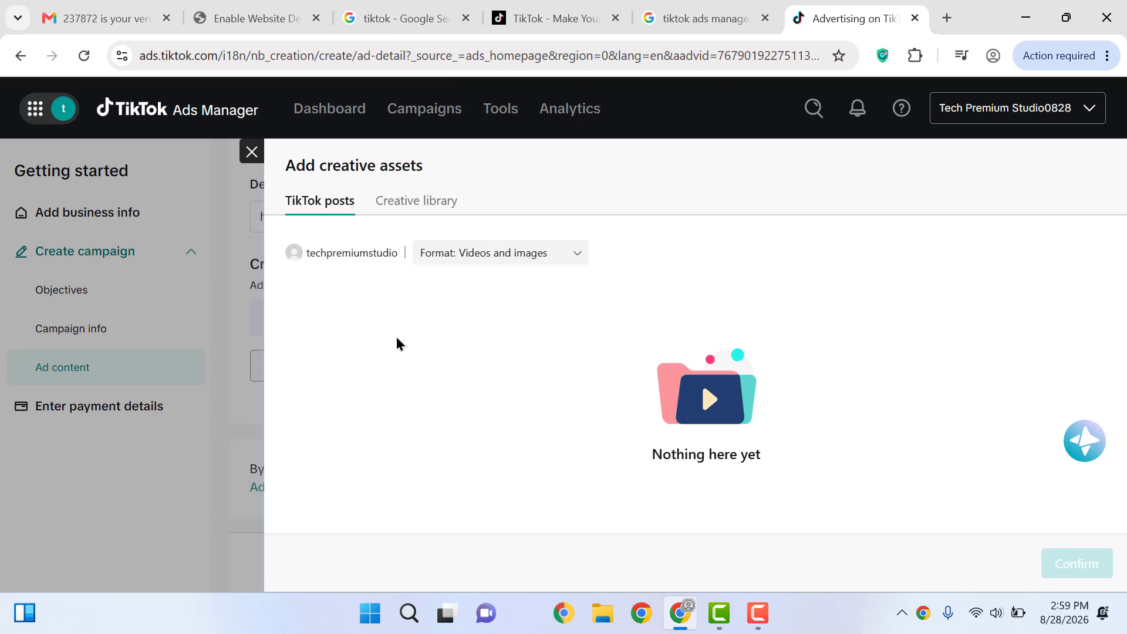
click(410, 201)
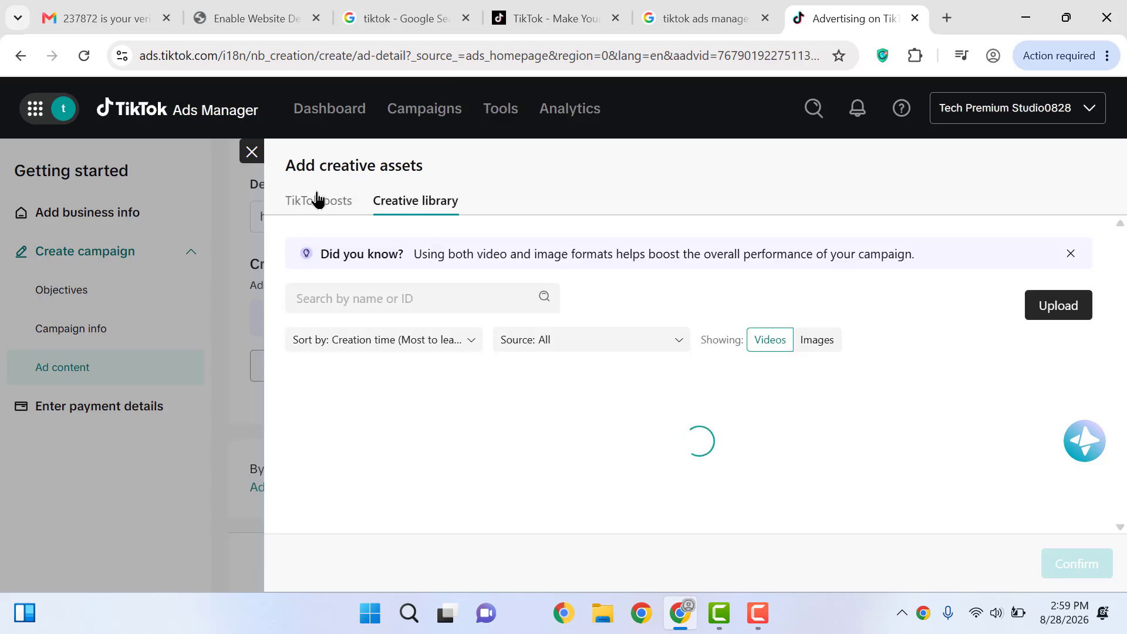
- Upload the Mobile stand MP4 video from the urdu8 folder to the creative library
click(1046, 314)
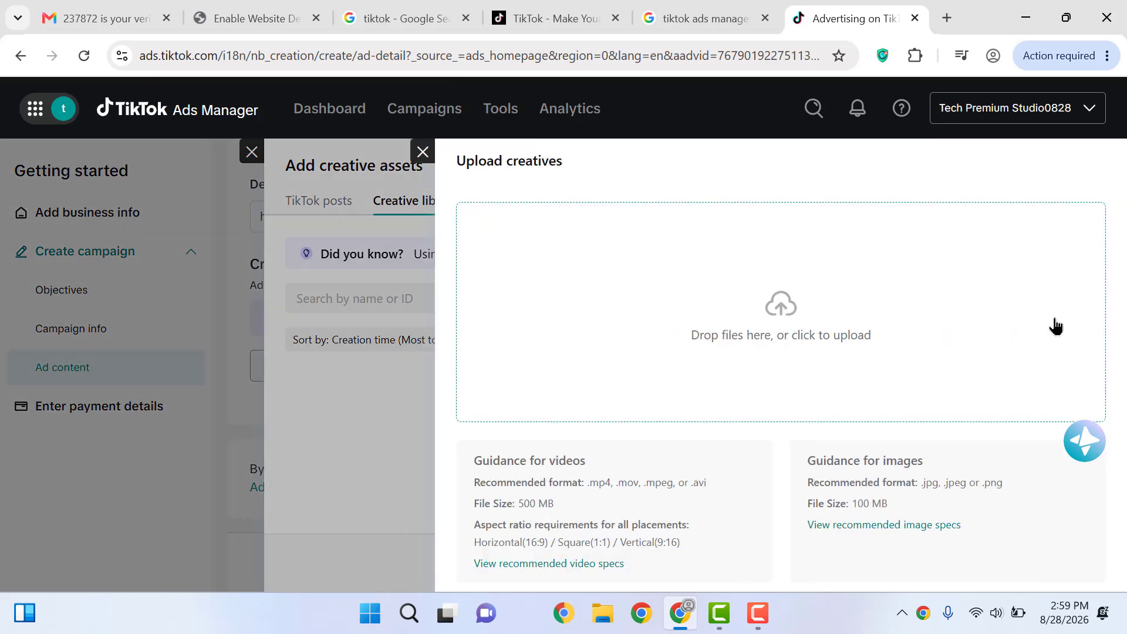
click(656, 315)
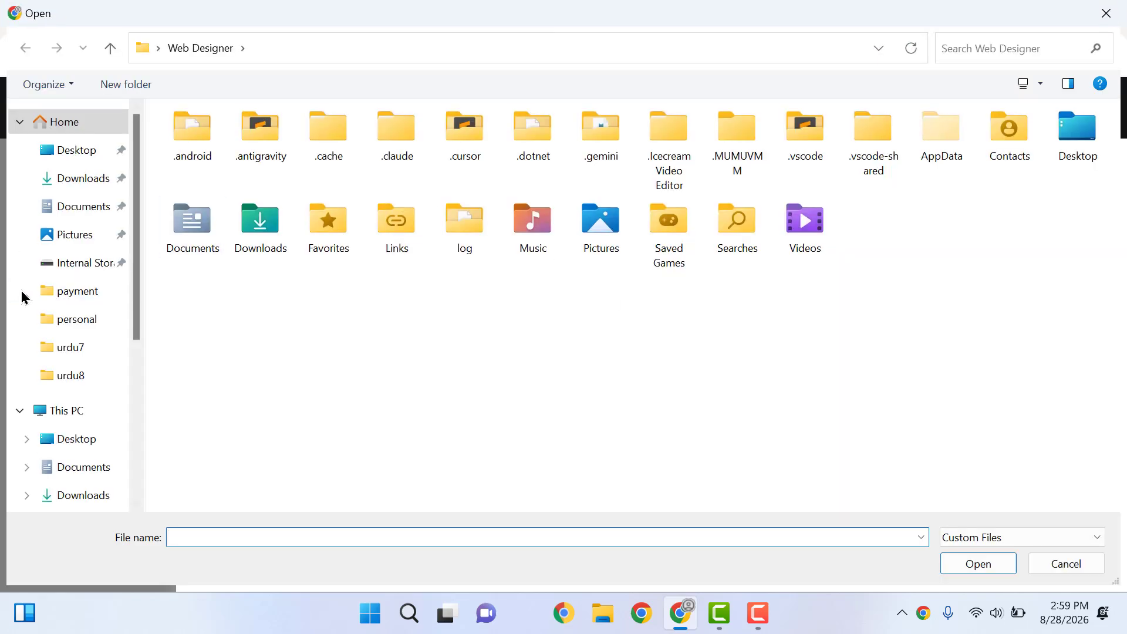
click(74, 378)
double_click(227, 168)
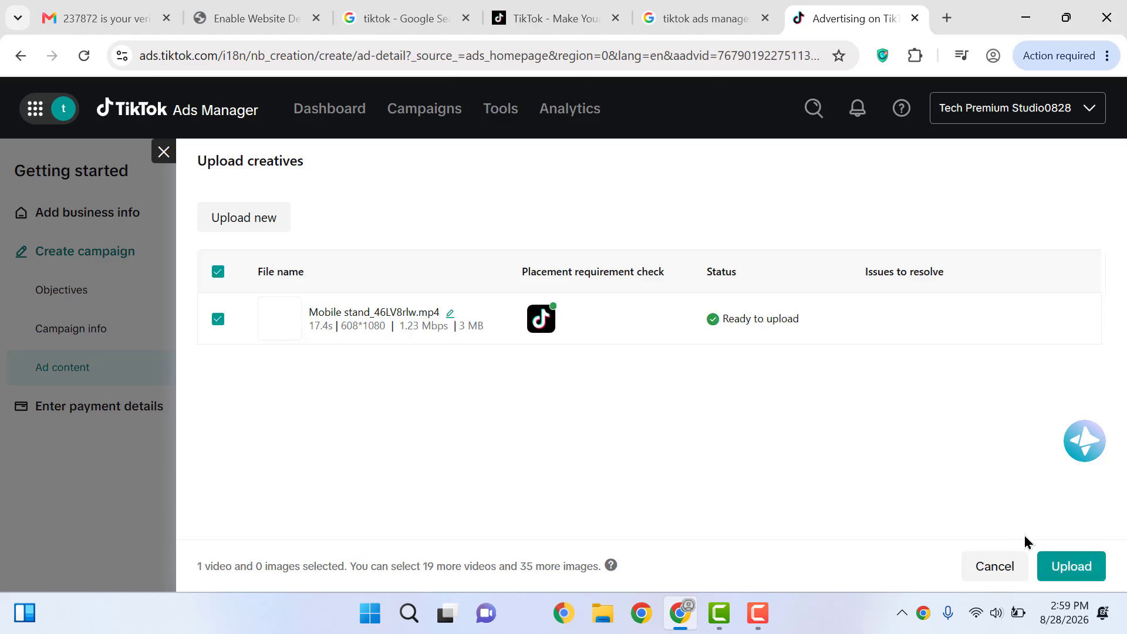
click(1067, 567)
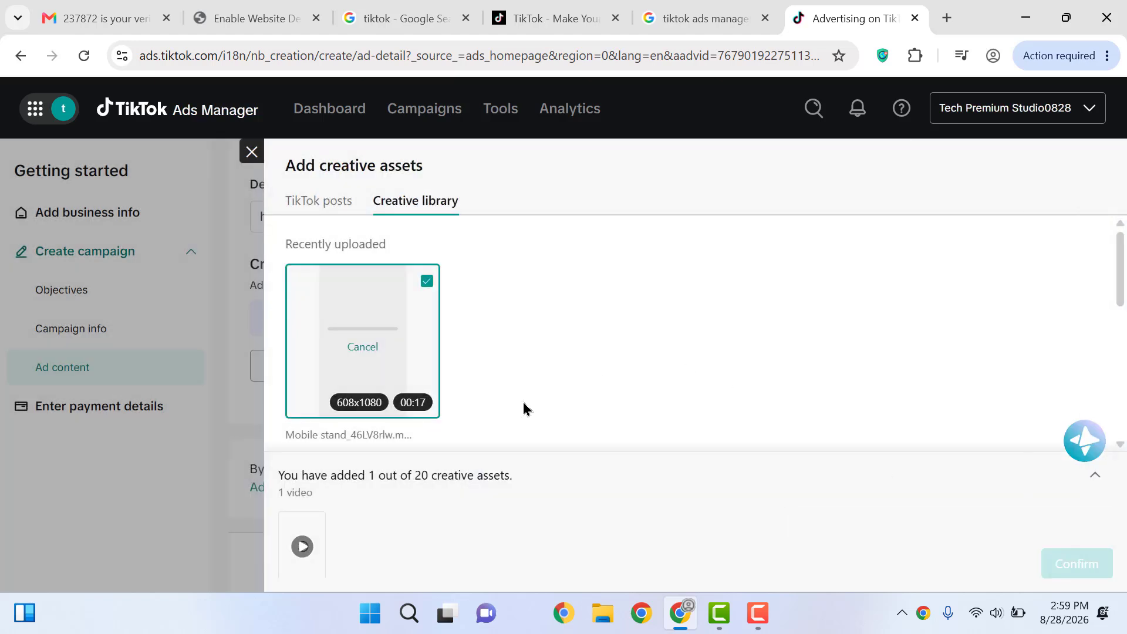
drag(430, 202, 1117, 626)
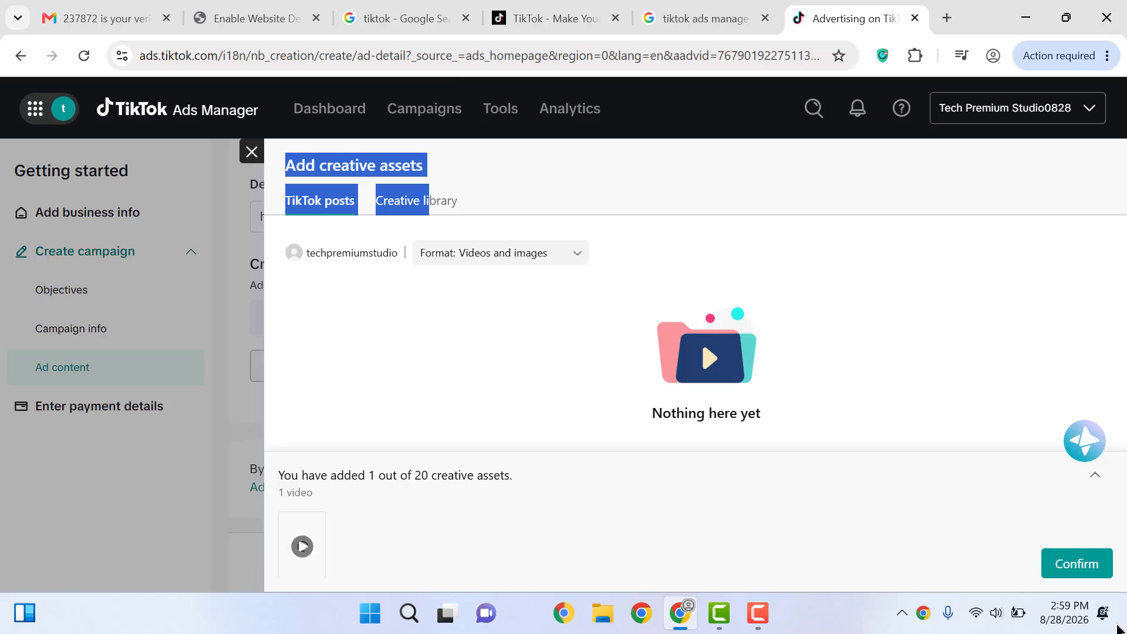
- Confirm the uploaded Mobile stand video as the ad's creative and enter "Mobile Stand" as the ad text
click(1069, 577)
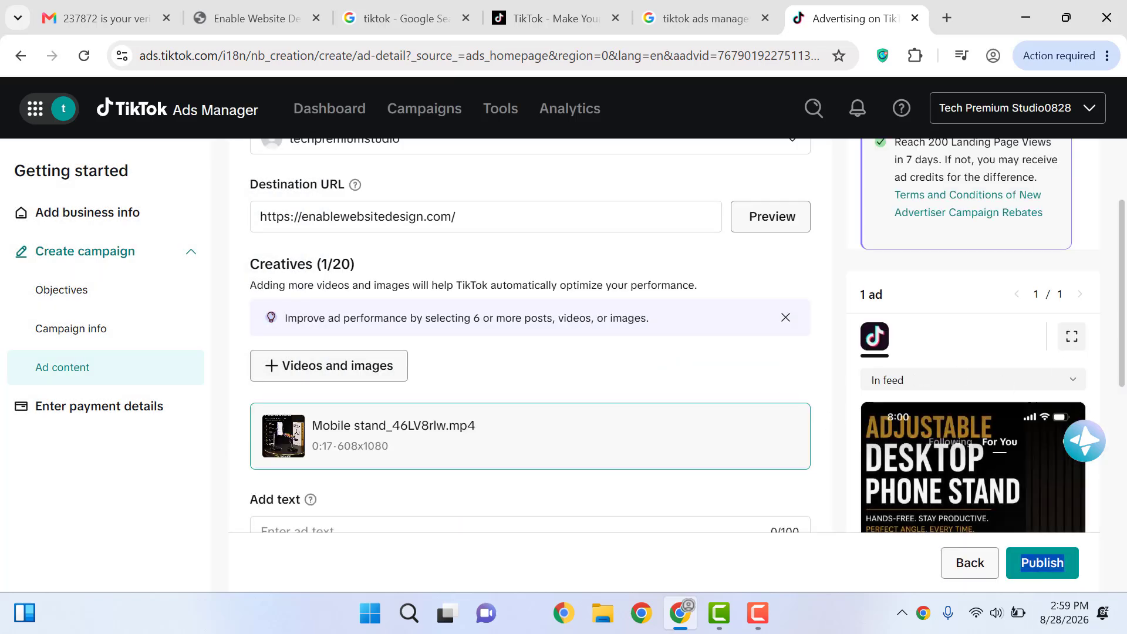
drag(1123, 326, 1124, 431)
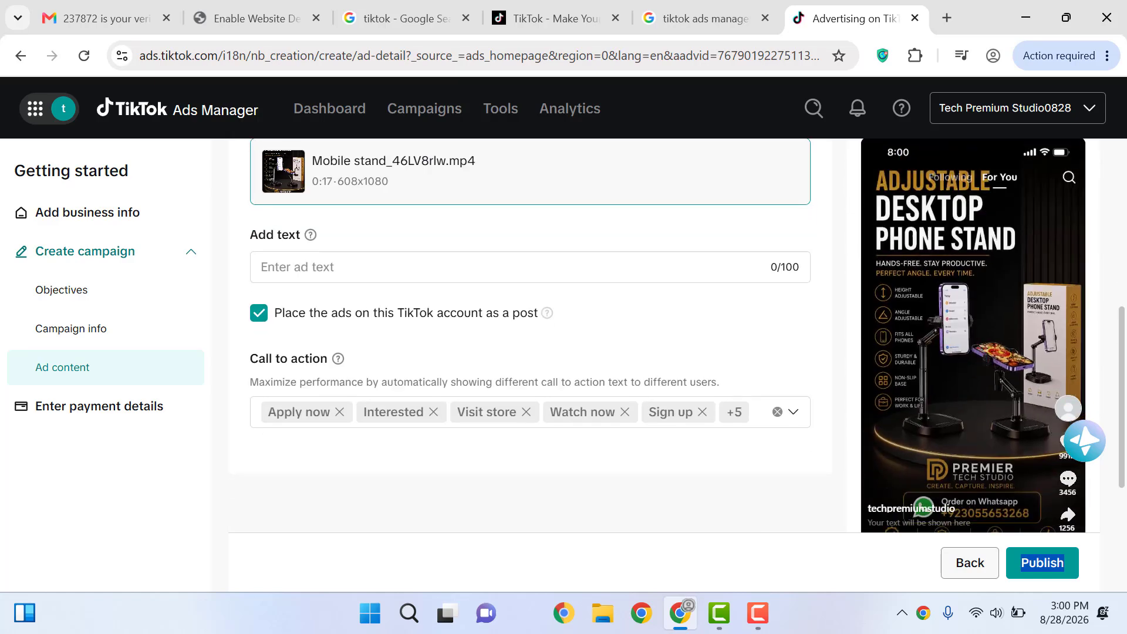
click(382, 265)
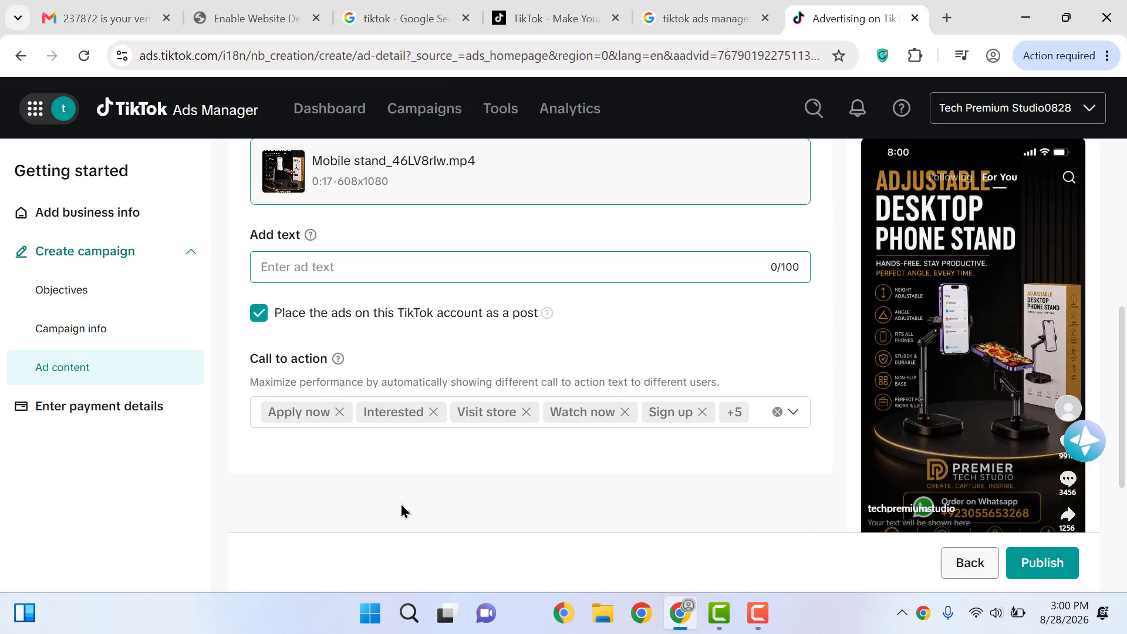
text(ff)
key(BackSpace)
key(BackSpace)
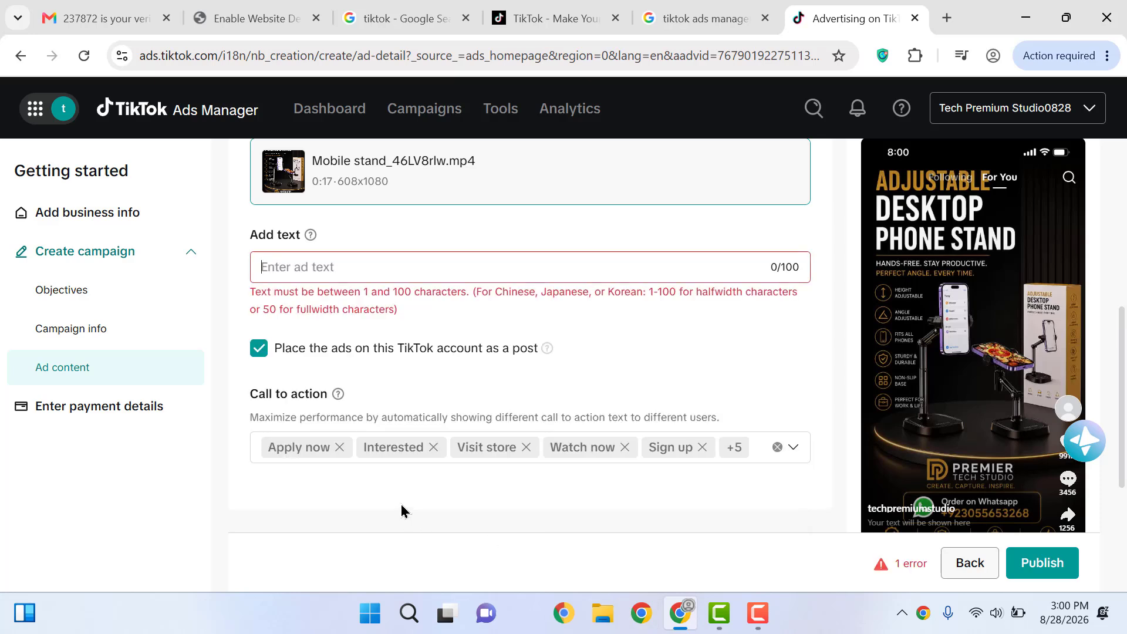
text(Mobile Stand)
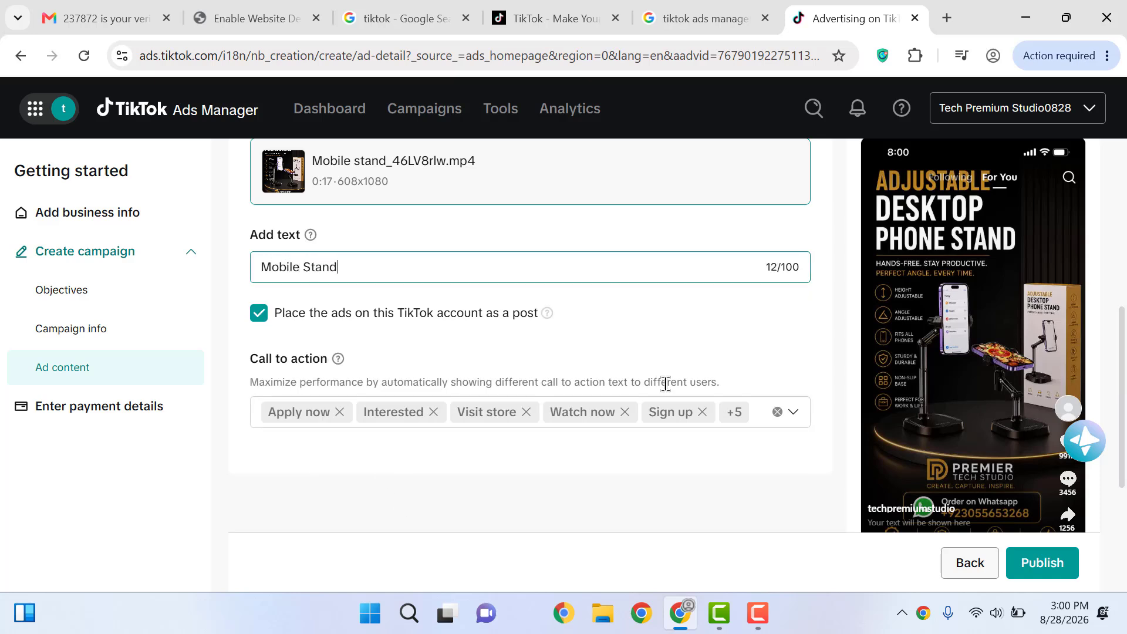
- Deselect Apply now, Interested, Visit store, Watch now and Sign up from the ad's call-to-action options
click(793, 413)
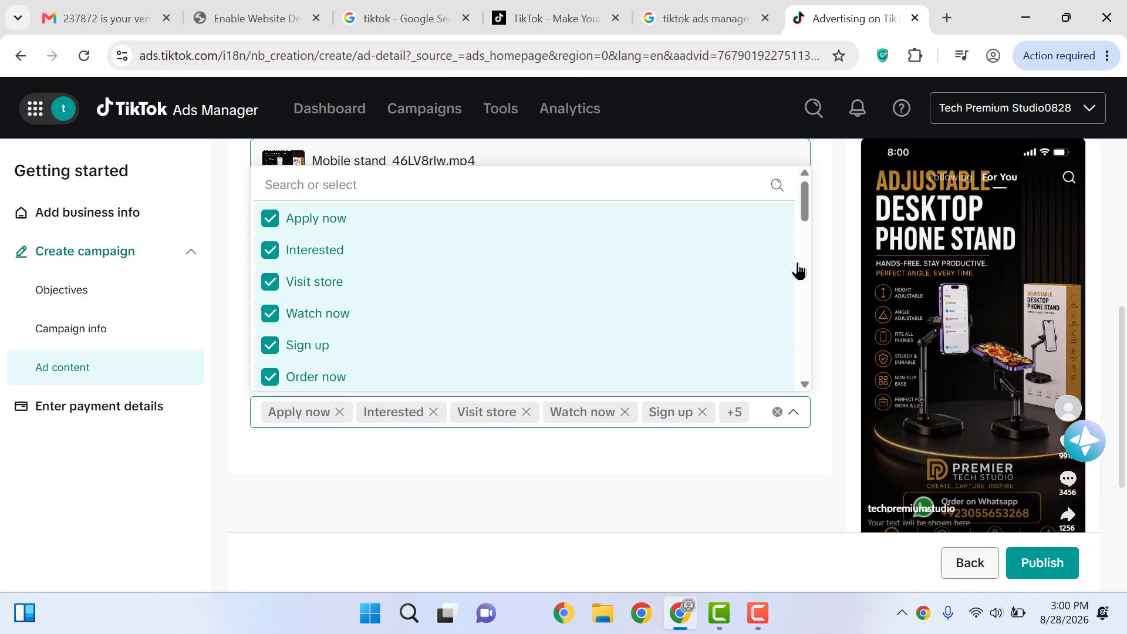
mouse_move(807, 212)
mouse_down()
mouse_move(803, 280)
mouse_move(799, 198)
mouse_up()
click(270, 218)
click(270, 251)
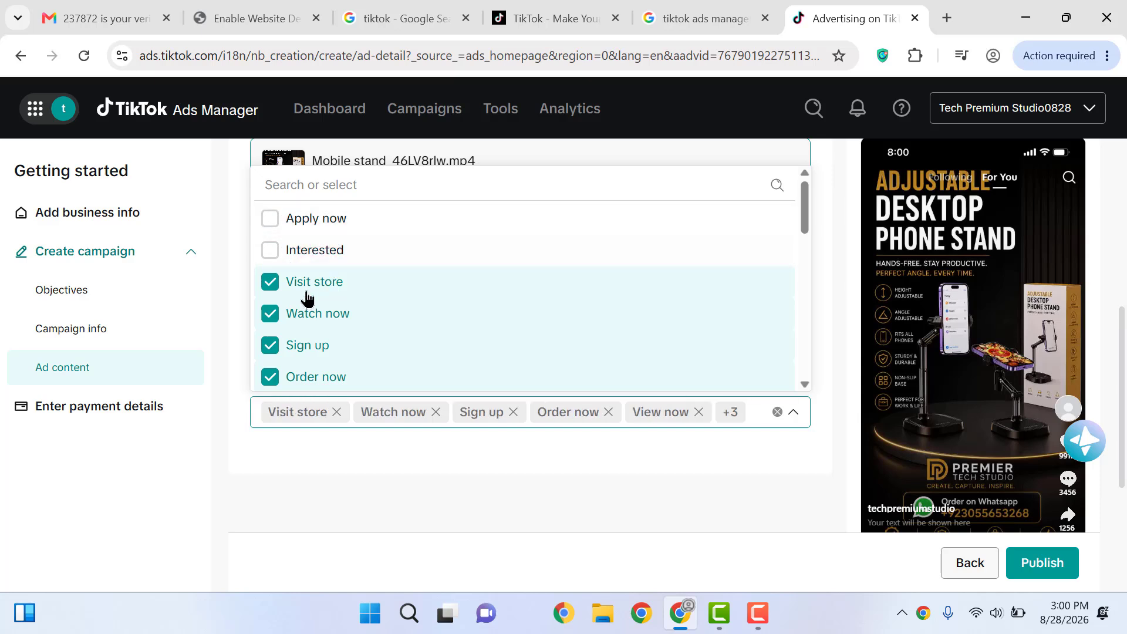
click(270, 282)
click(270, 314)
click(269, 345)
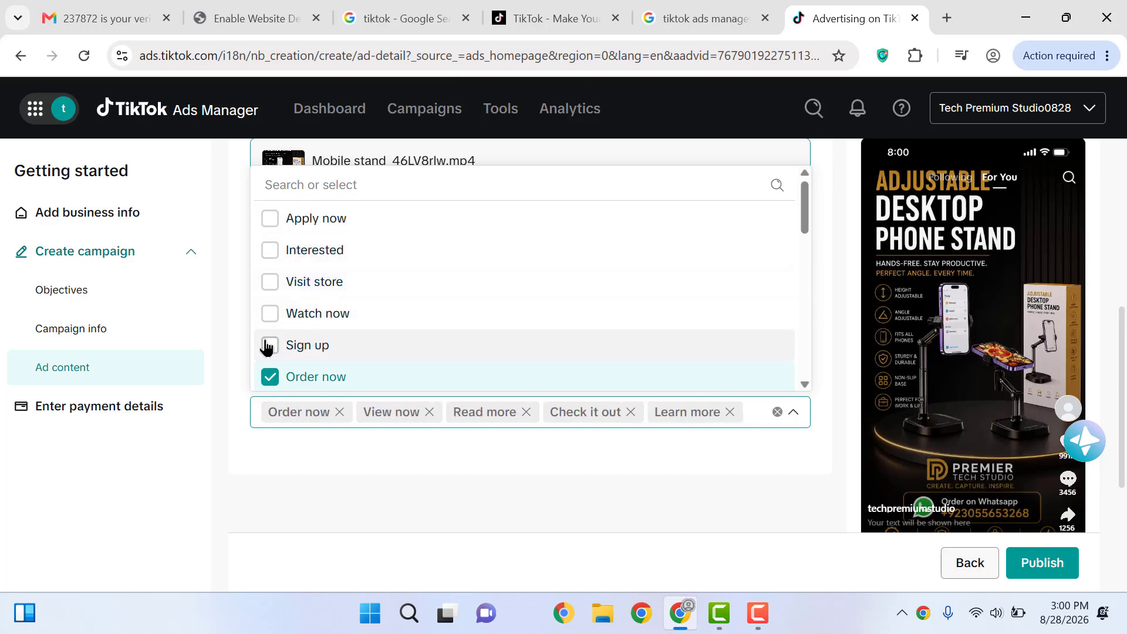
- Deselect View now, Read more, Check it out and Learn more, keeping only Order now as the call to action
drag(801, 222, 792, 260)
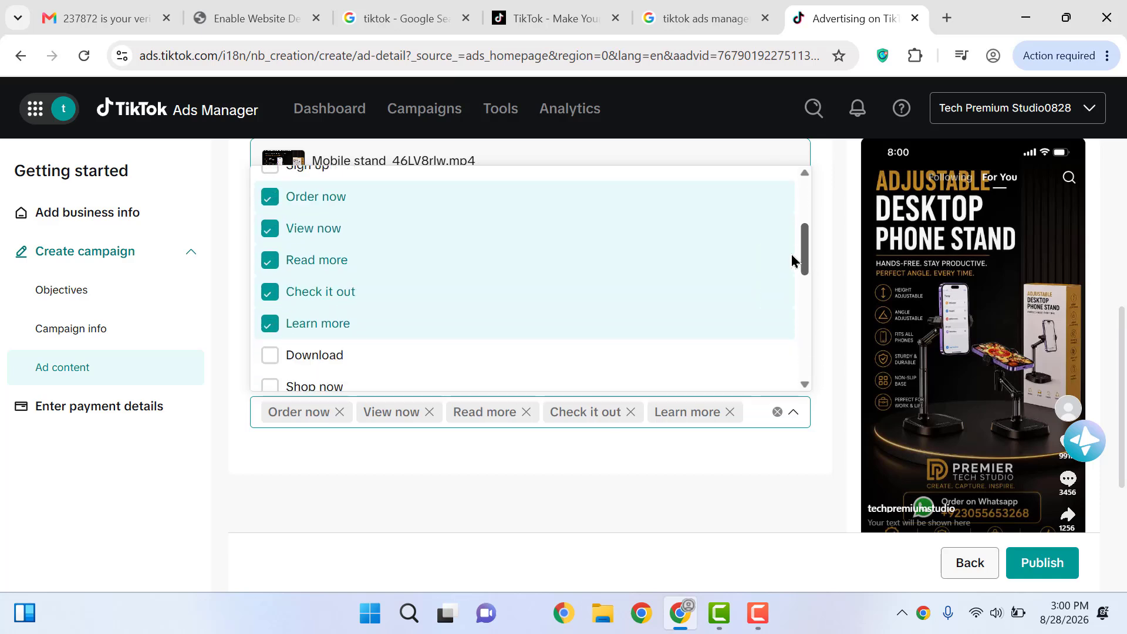
click(271, 221)
click(279, 254)
click(272, 284)
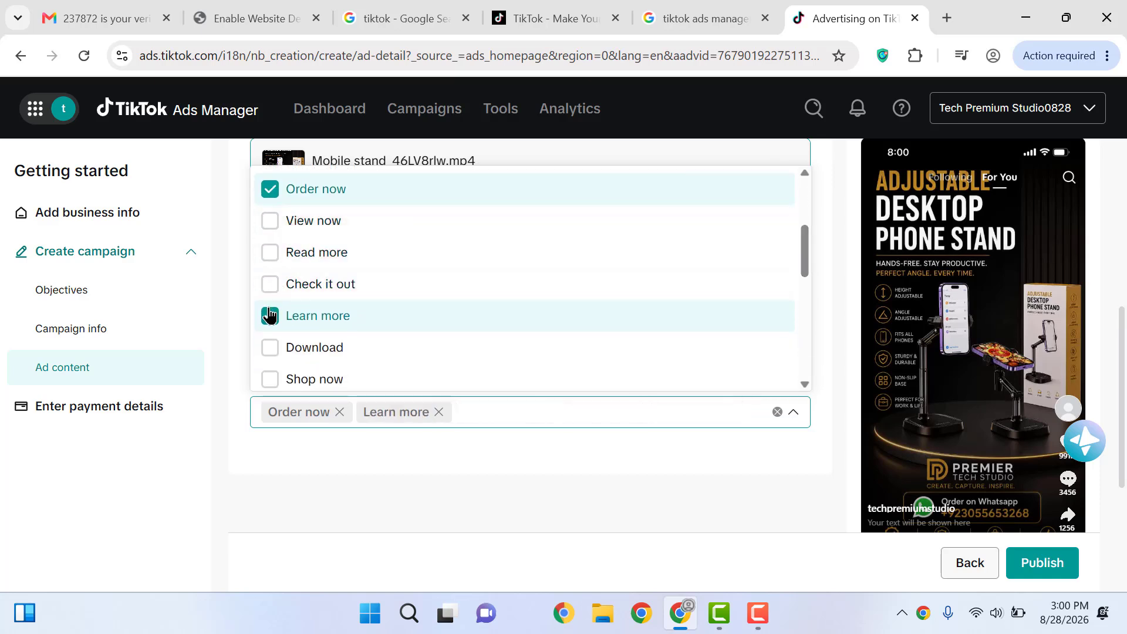
click(272, 316)
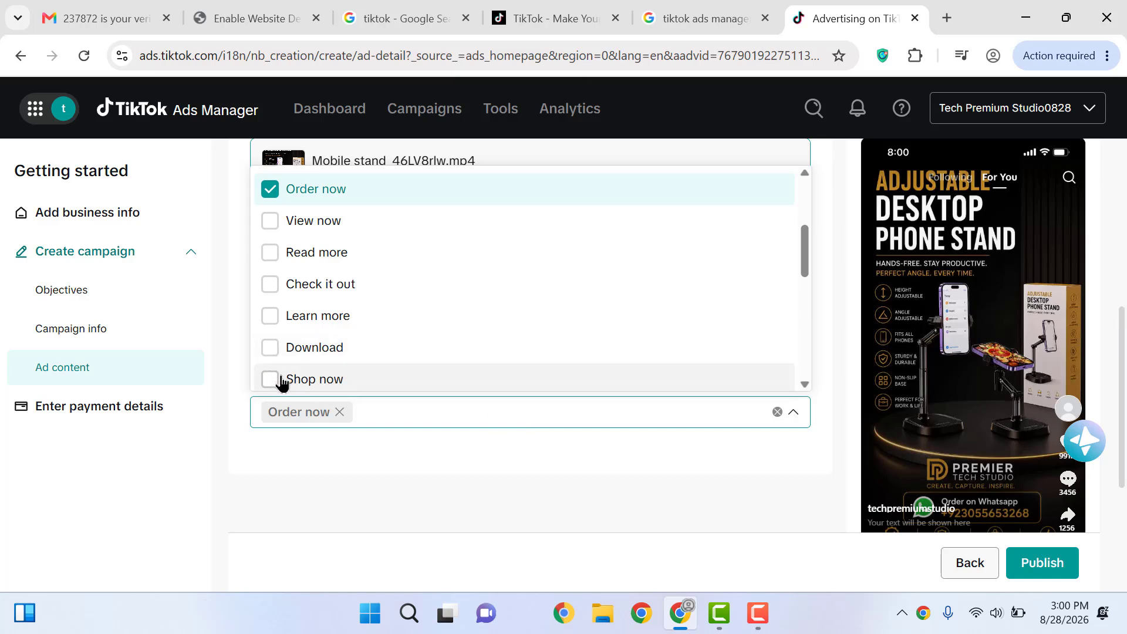
click(523, 496)
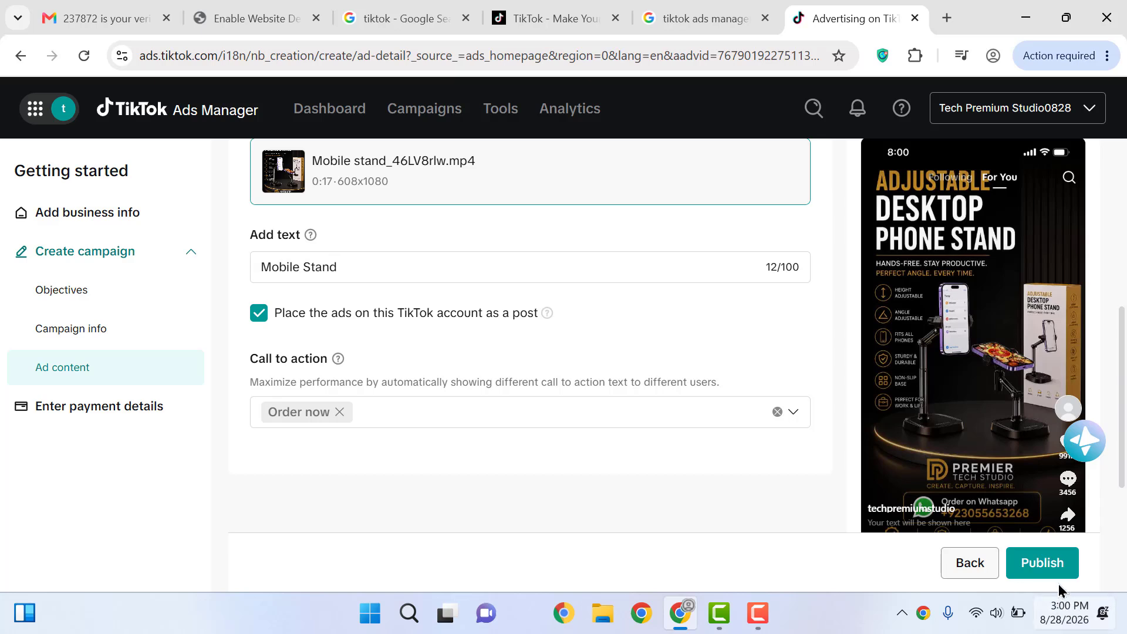
- Publish the ad and complete the billing information step of the payment setup
click(1044, 570)
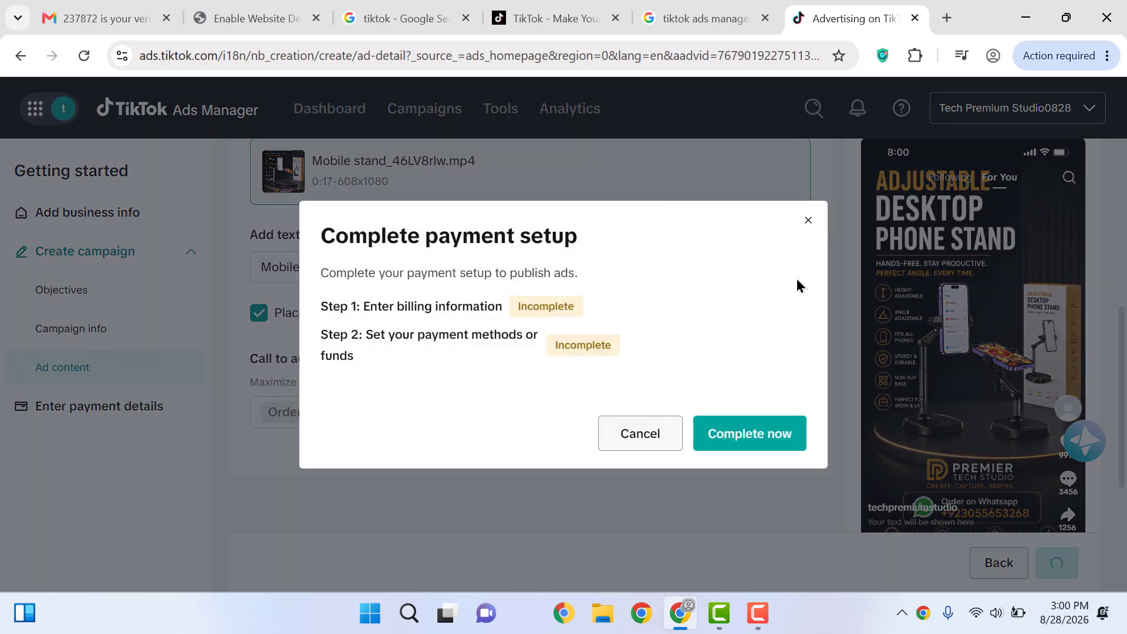
drag(383, 303, 577, 328)
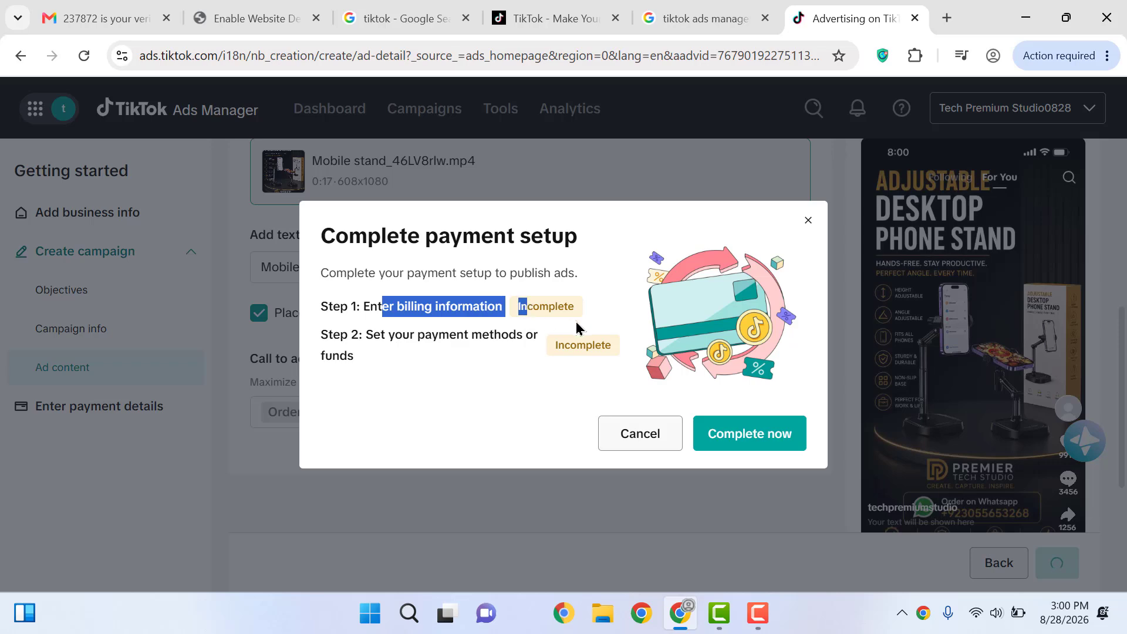
click(738, 428)
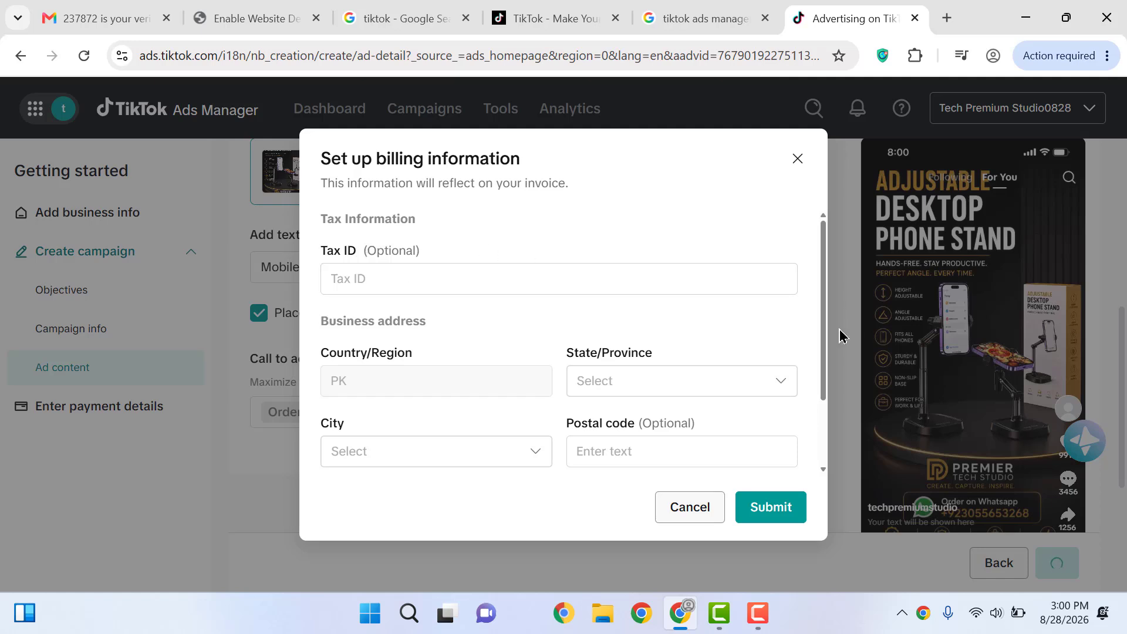
drag(822, 352, 818, 460)
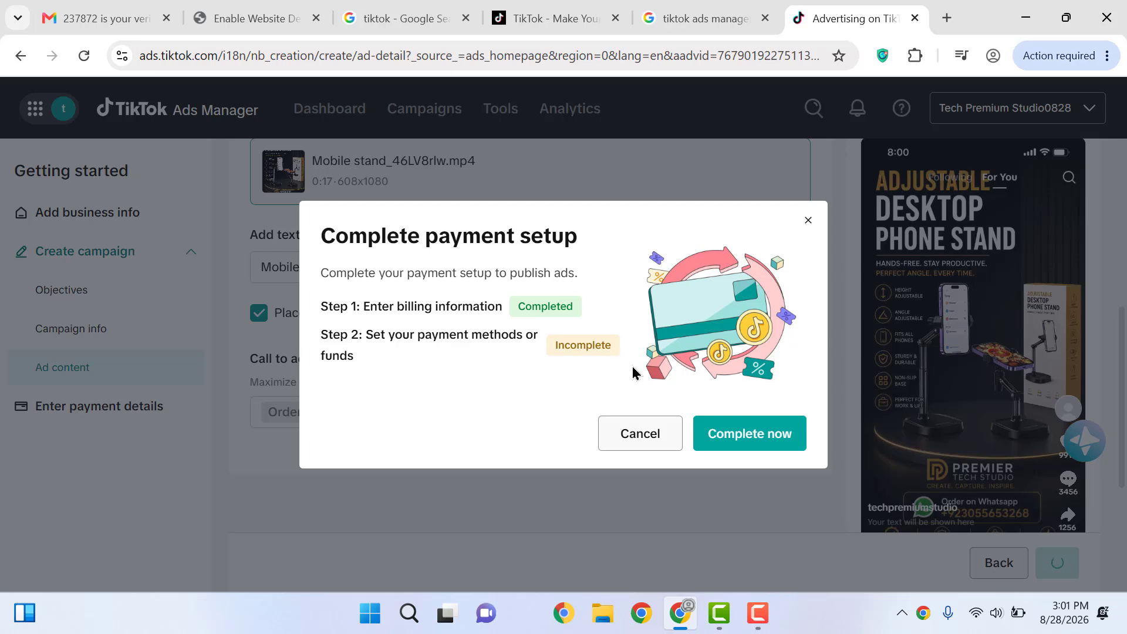
- Continue the payment setup to the payment method step and review the credit or debit card form
drag(341, 306, 500, 322)
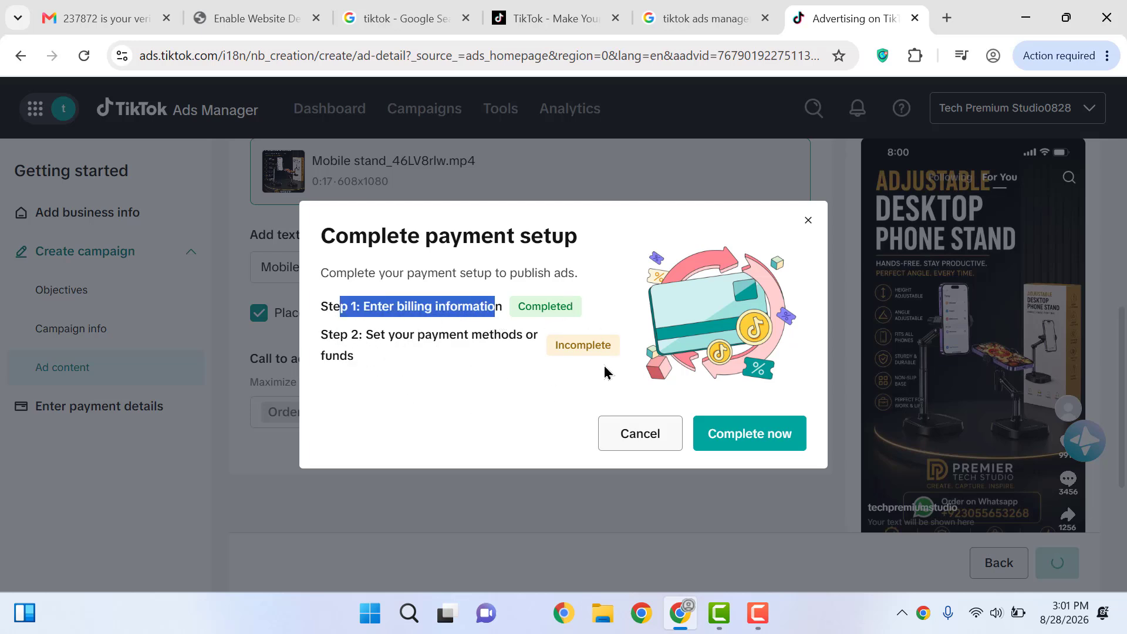
click(733, 430)
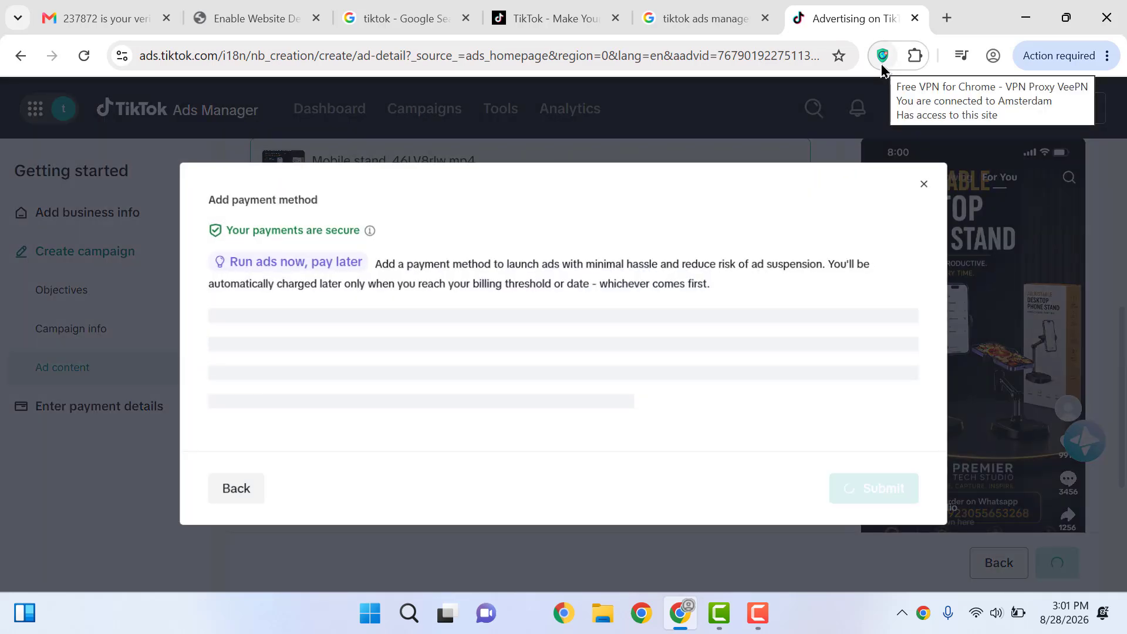
click(882, 66)
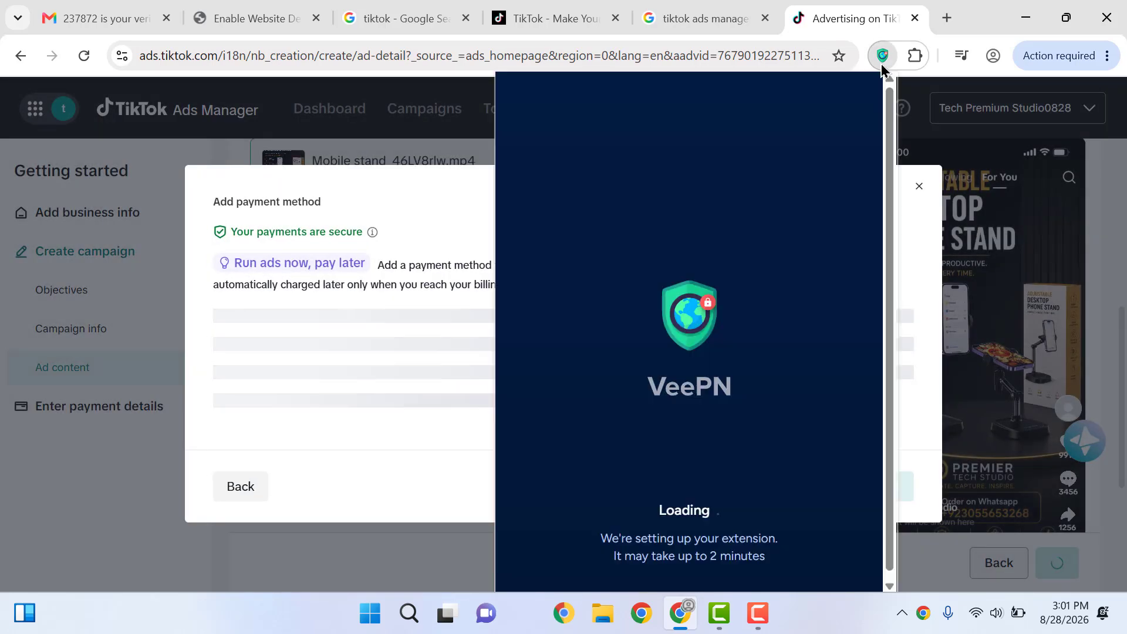
click(882, 56)
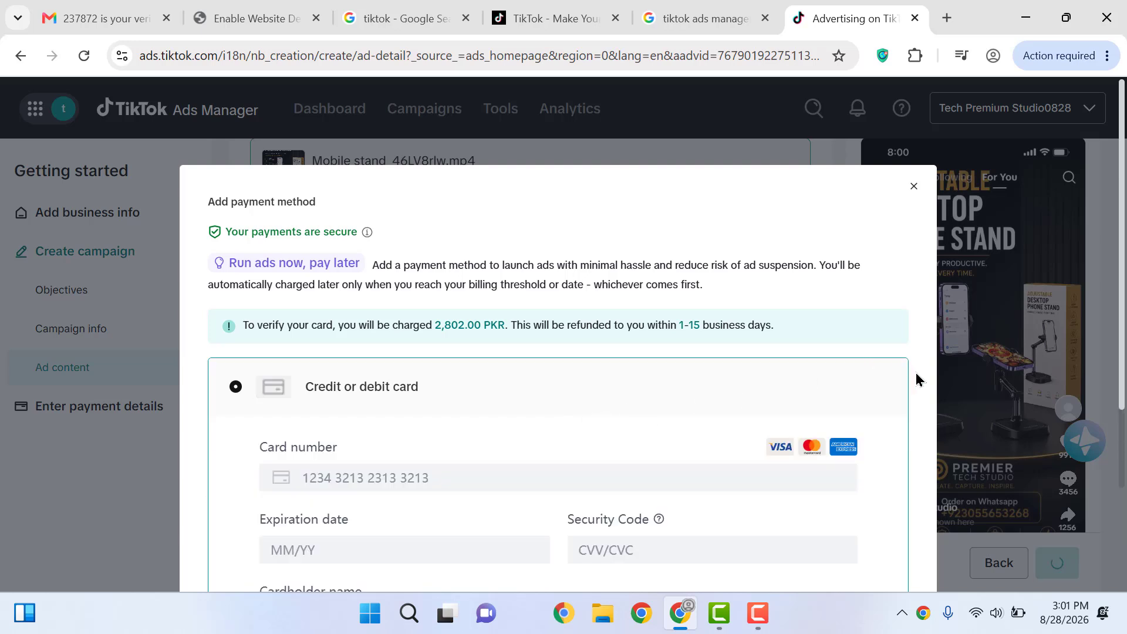
scroll(916, 379, down, 5)
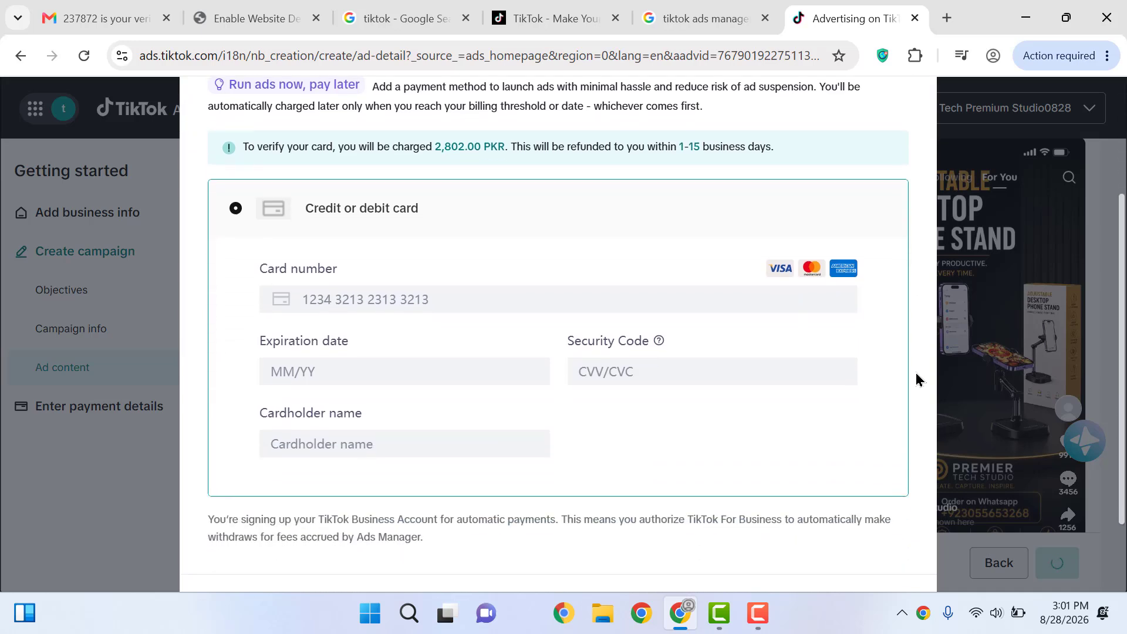